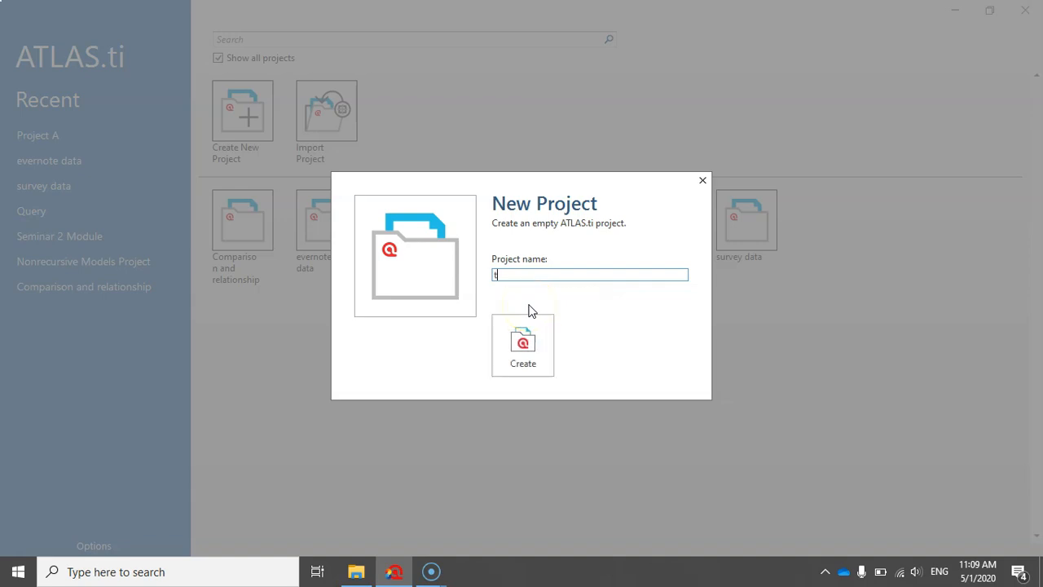
Create a new empty project named "twitter project".
{"action": "type", "text": "project"}
{"action": "left_click", "coordinate": [508, 298]}
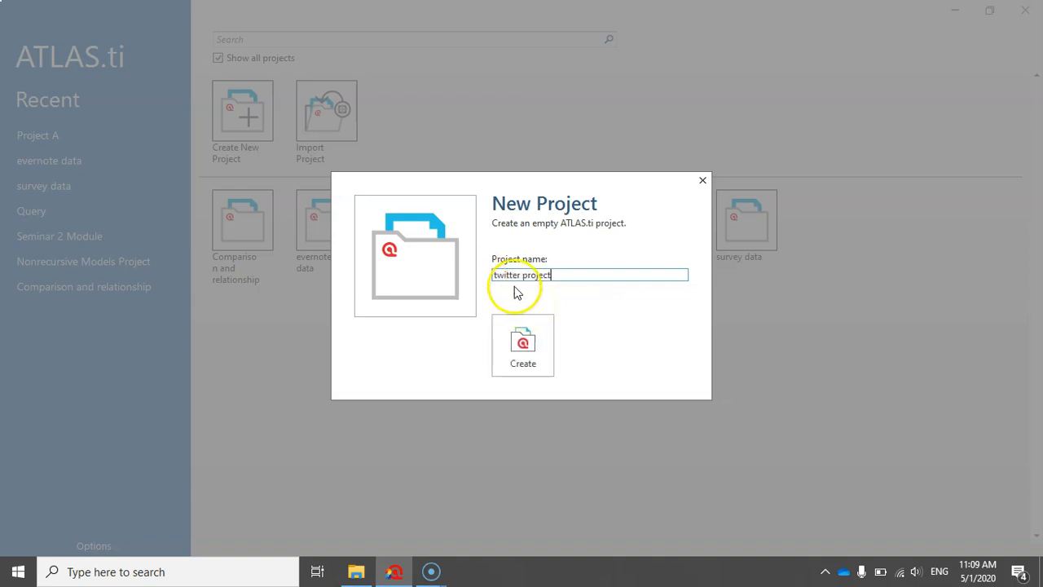
{"action": "left_click", "coordinate": [514, 336]}
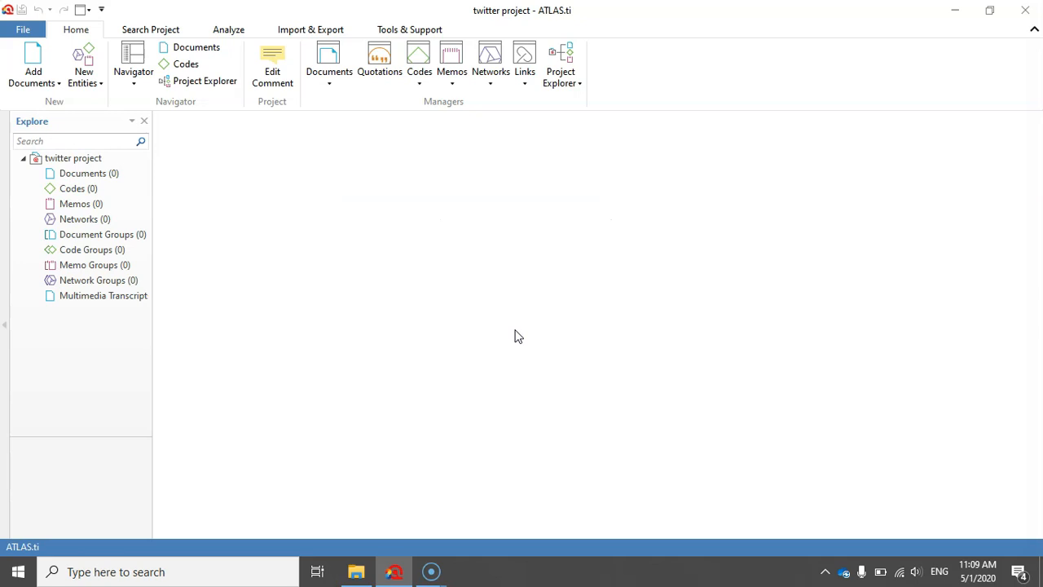
Start a Twitter import and replace the search query with "#leadership OR #management".
{"action": "left_click", "coordinate": [312, 30]}
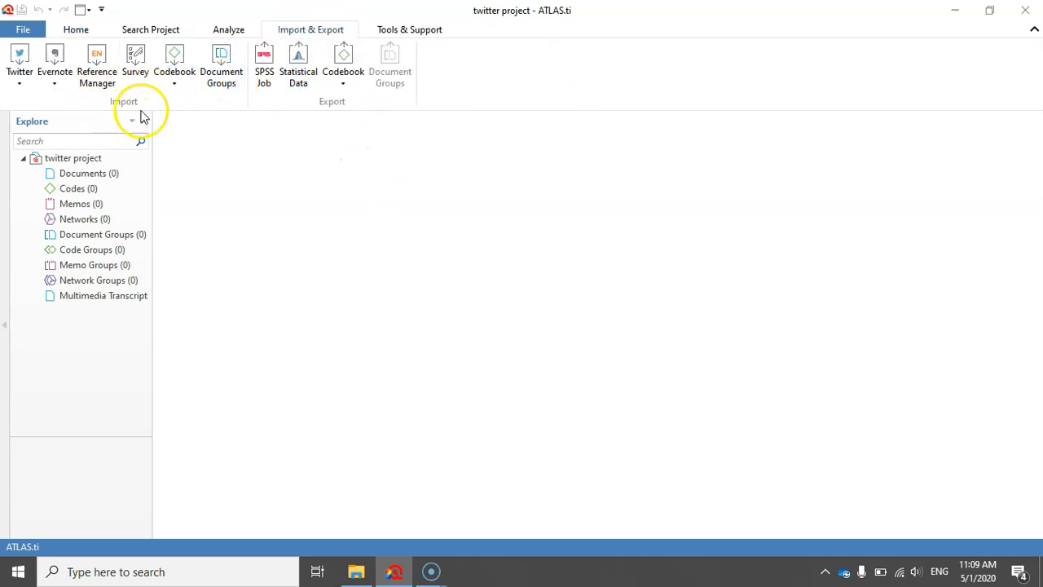
{"action": "left_click", "coordinate": [24, 54]}
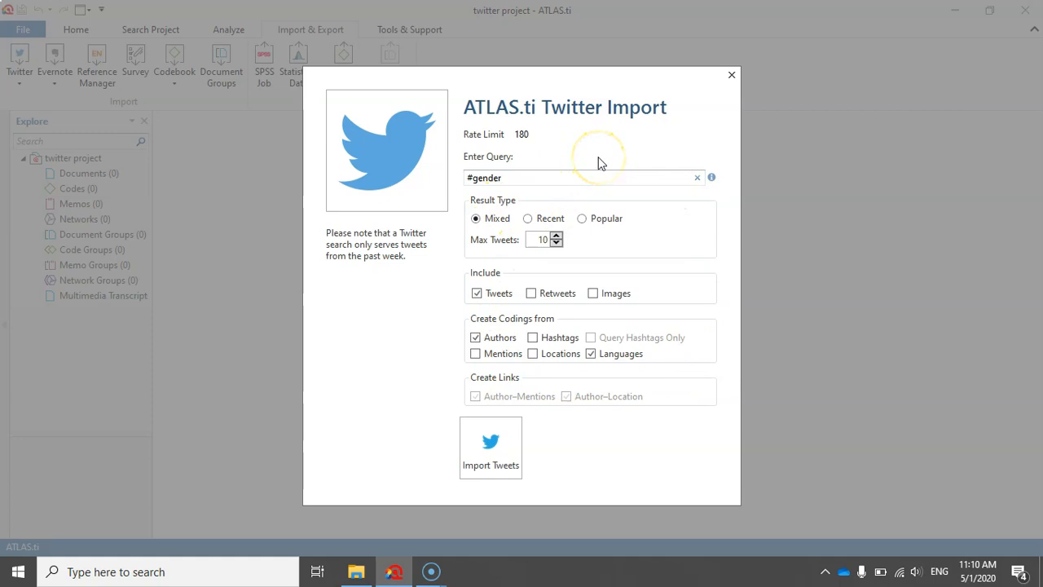
{"action": "left_click", "coordinate": [587, 178]}
{"action": "key", "text": "BackSpace"}
{"action": "key", "text": "BackSpace"}
{"action": "key", "text": "BackSpace"}
{"action": "key", "text": "BackSpace"}
{"action": "key", "text": "BackSpace"}
{"action": "key", "text": "BackSpace"}
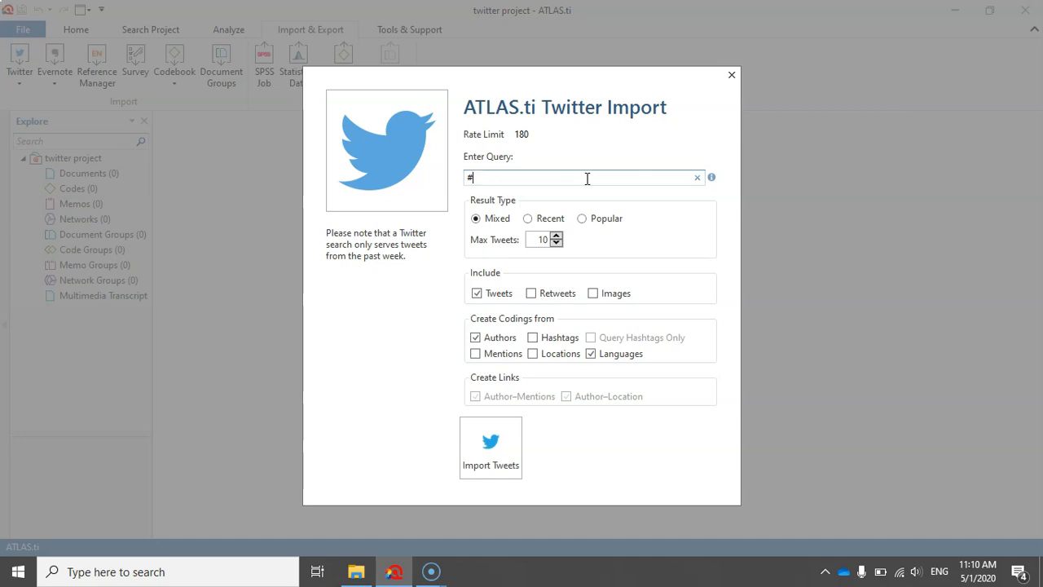
{"action": "type", "text": "leadership OR #management"}
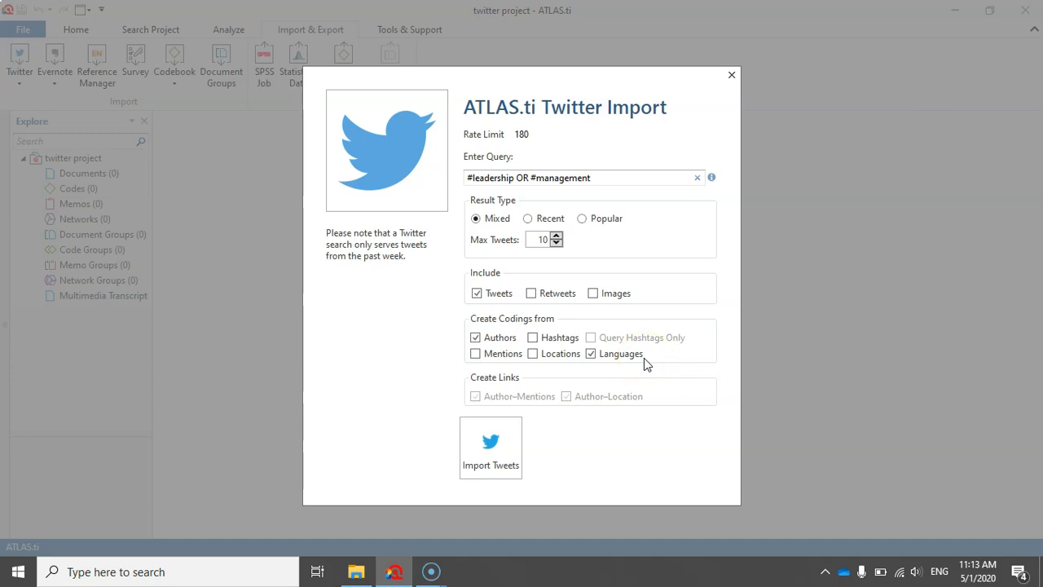
Add codings from hashtags, restricted to query hashtags only, with mentions and locations left off, and import the tweets.
{"action": "left_click", "coordinate": [533, 337]}
{"action": "left_click", "coordinate": [591, 339]}
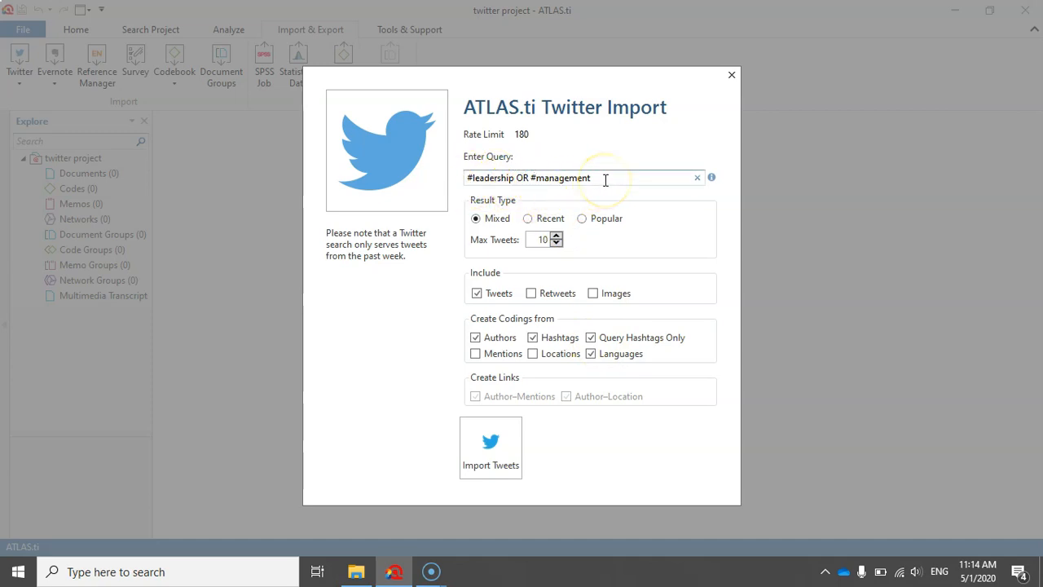
{"action": "left_click", "coordinate": [532, 356]}
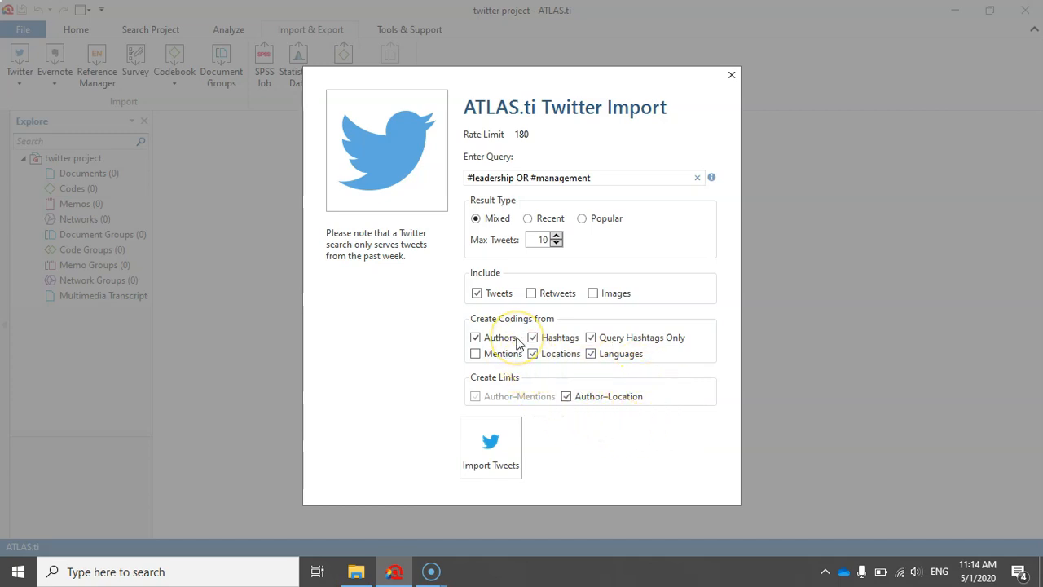
{"action": "left_click", "coordinate": [476, 354]}
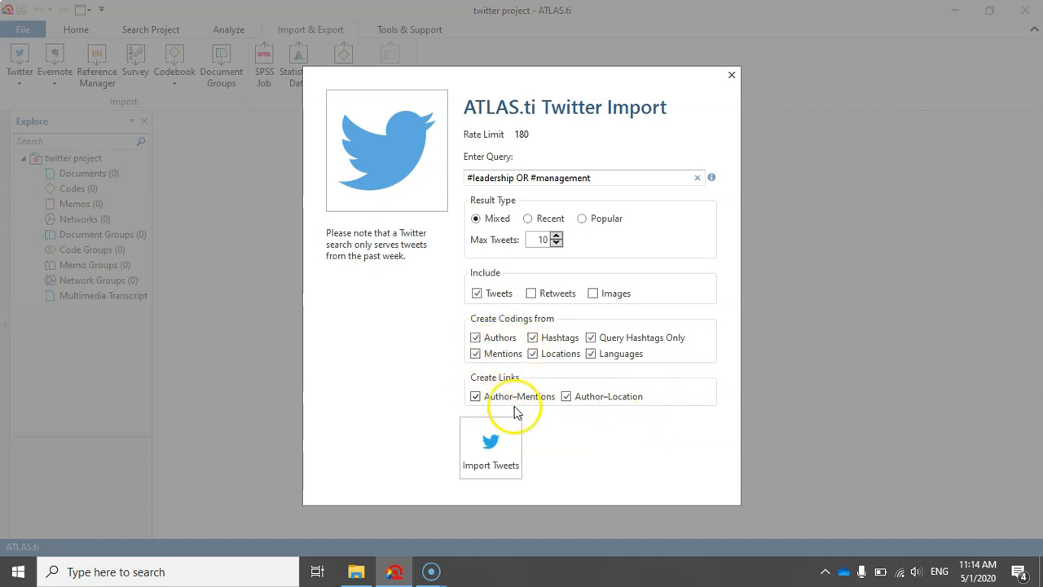
{"action": "left_click", "coordinate": [476, 354]}
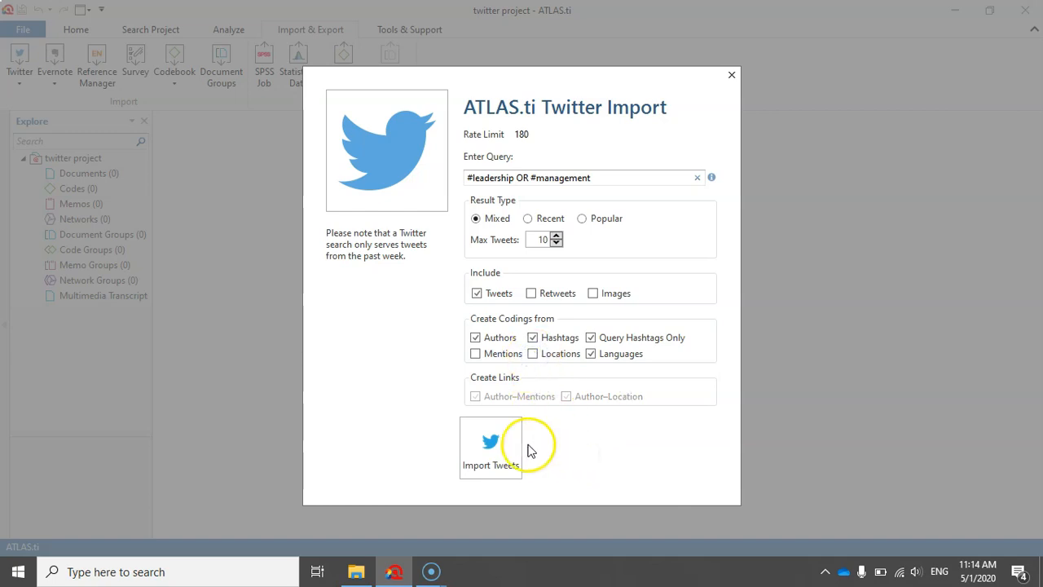
{"action": "left_click", "coordinate": [492, 440]}
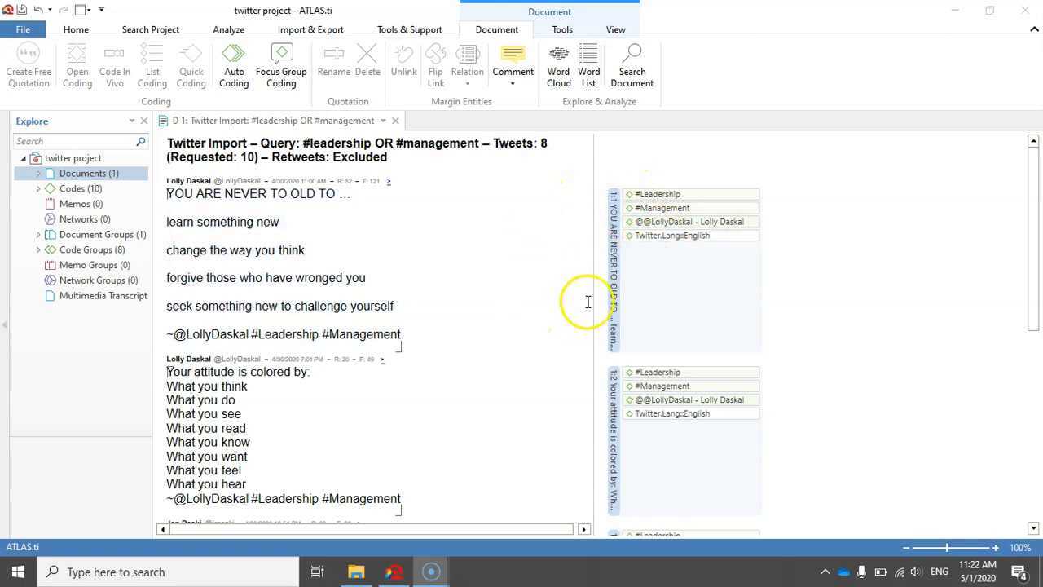
Examine the quotations of the first three imported tweets and their hashtag, author and language codes.
{"action": "left_click", "coordinate": [615, 257]}
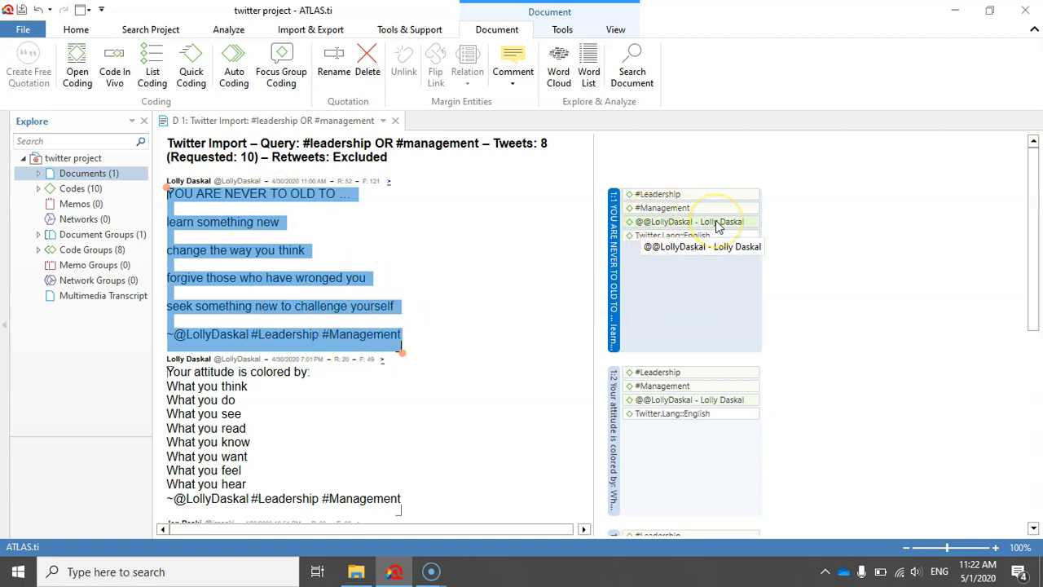
{"action": "left_click", "coordinate": [685, 241]}
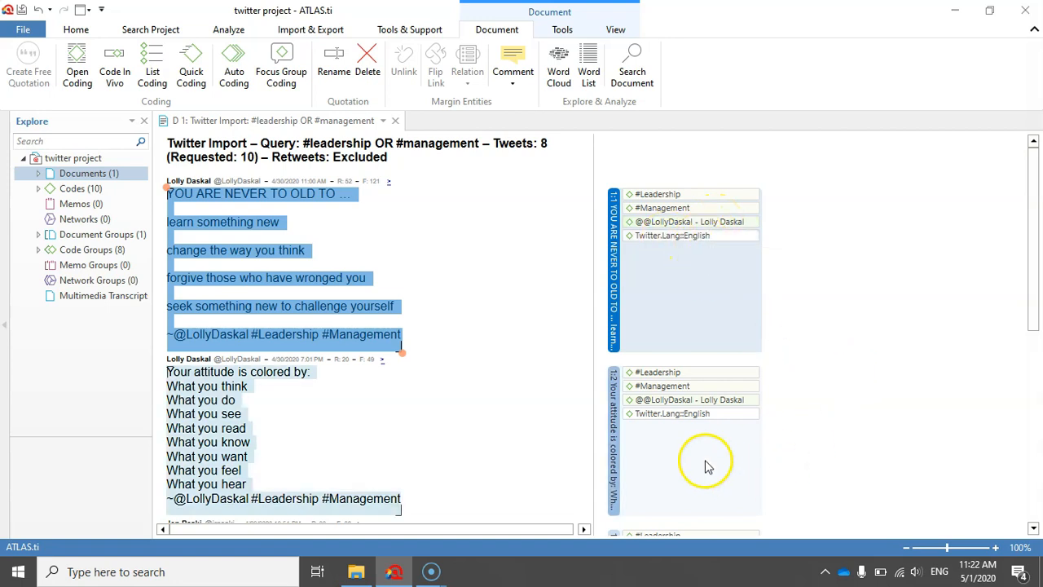
{"action": "scroll", "coordinate": [807, 363], "scroll_direction": "down", "scroll_amount": 2}
{"action": "scroll", "coordinate": [807, 363], "scroll_direction": "down", "scroll_amount": 2}
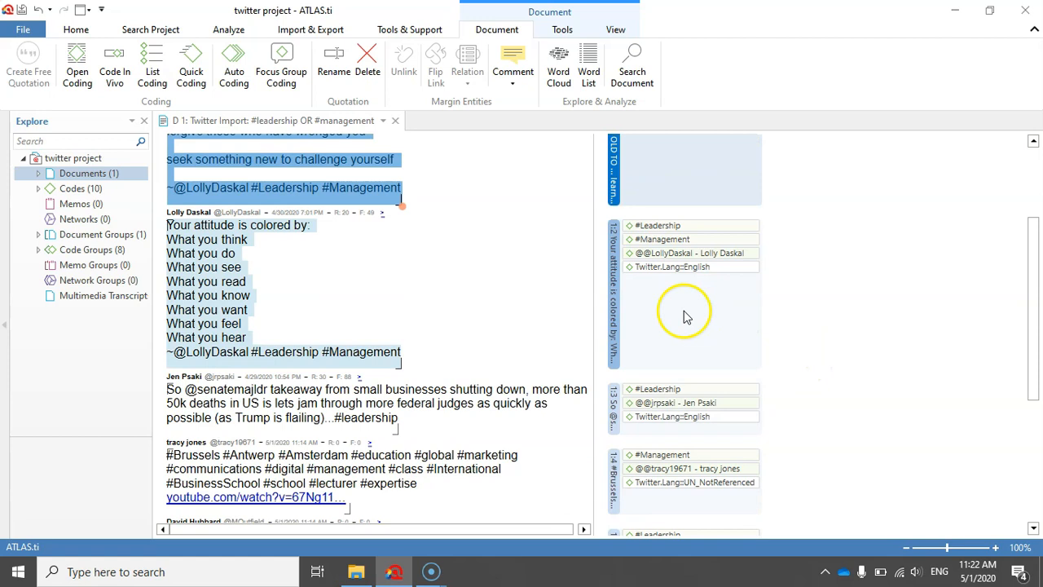
{"action": "left_click", "coordinate": [617, 265]}
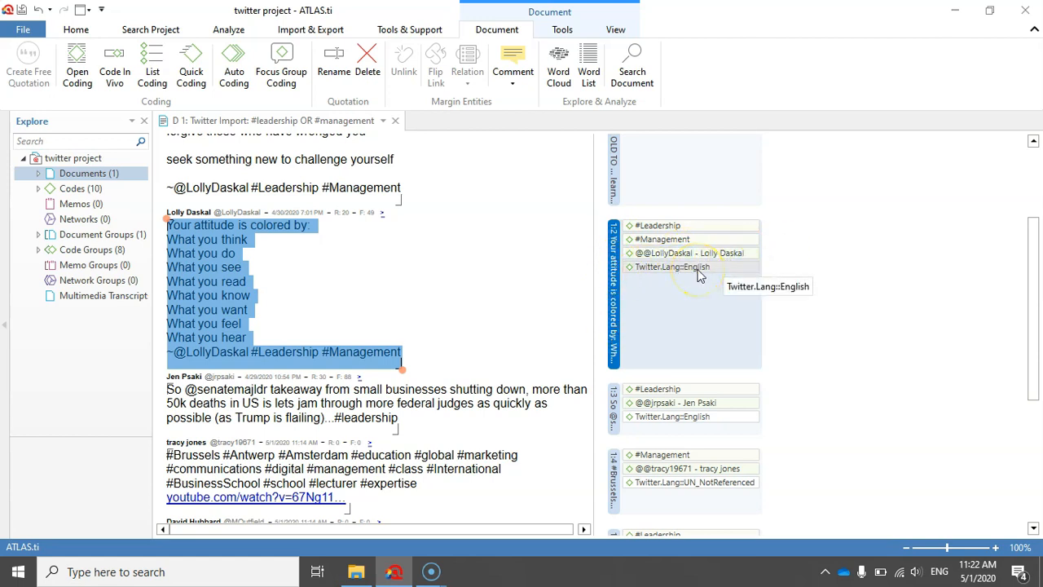
{"action": "left_click", "coordinate": [612, 401]}
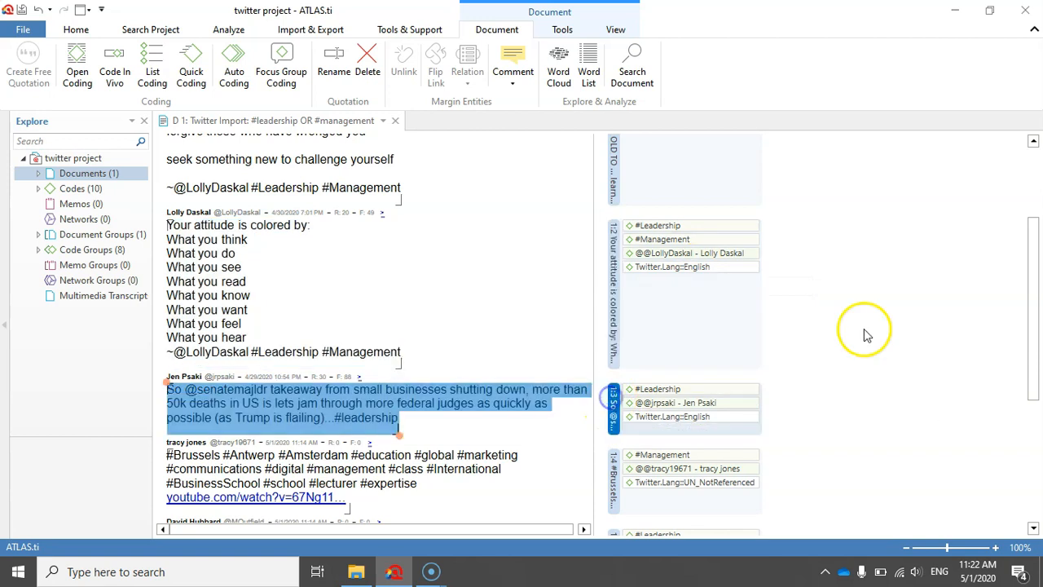
{"action": "scroll", "coordinate": [877, 326], "scroll_direction": "down", "scroll_amount": 1}
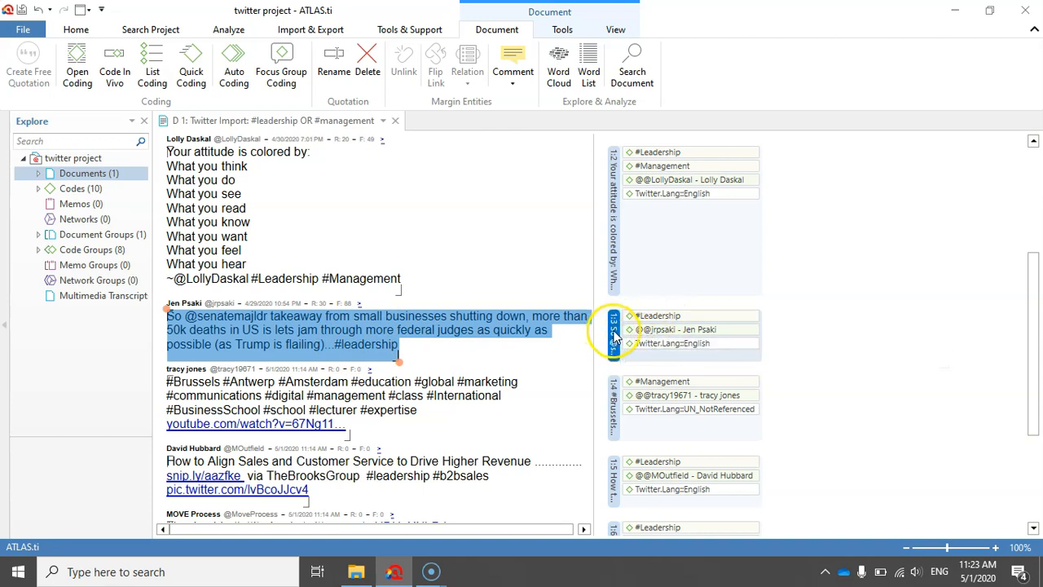
{"action": "left_click", "coordinate": [691, 330]}
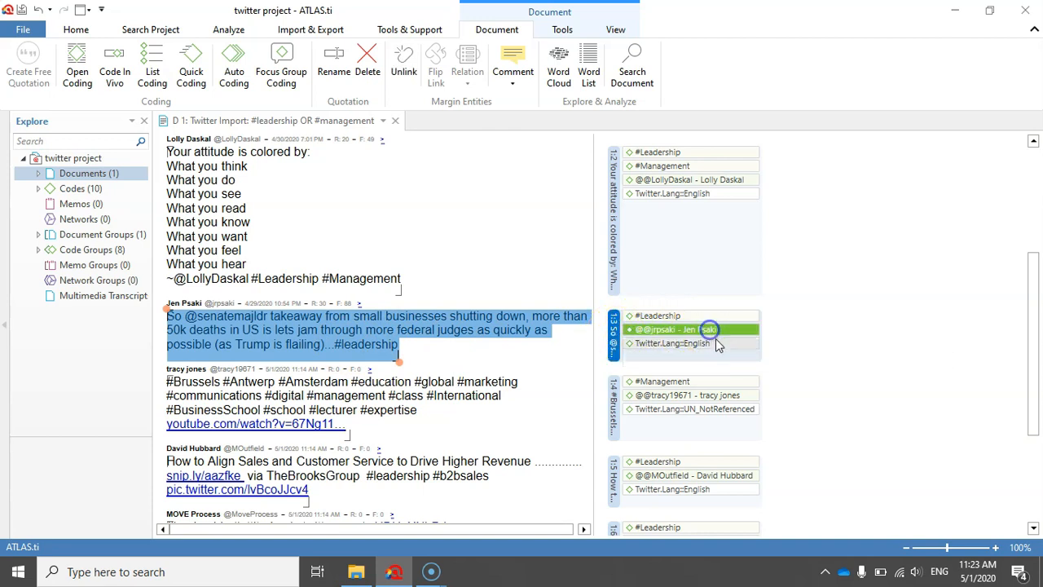
{"action": "left_click", "coordinate": [685, 343]}
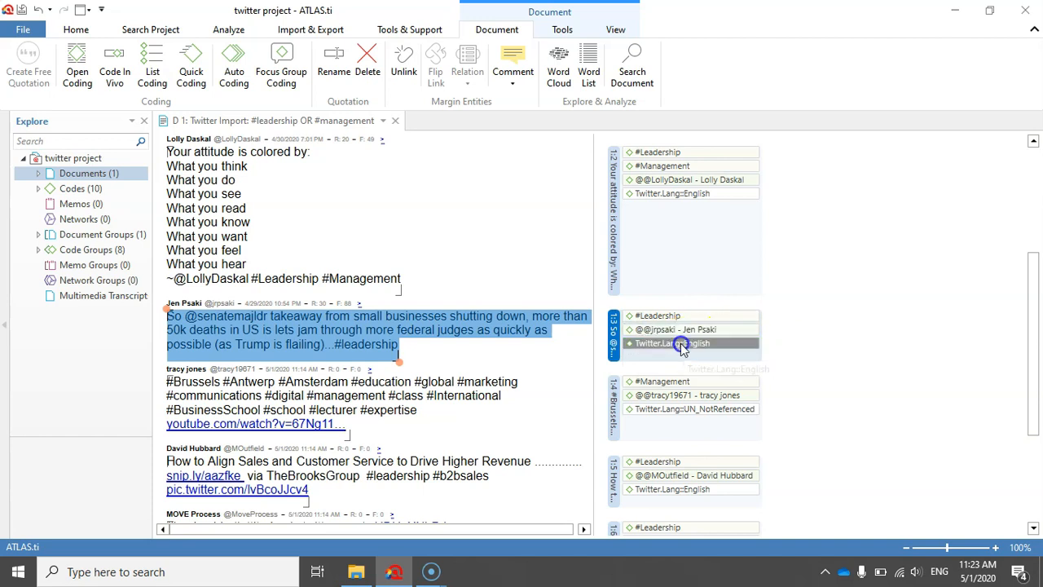
Expand the project's list of codes and widen the project explorer to fit the full code names.
{"action": "left_click", "coordinate": [112, 321]}
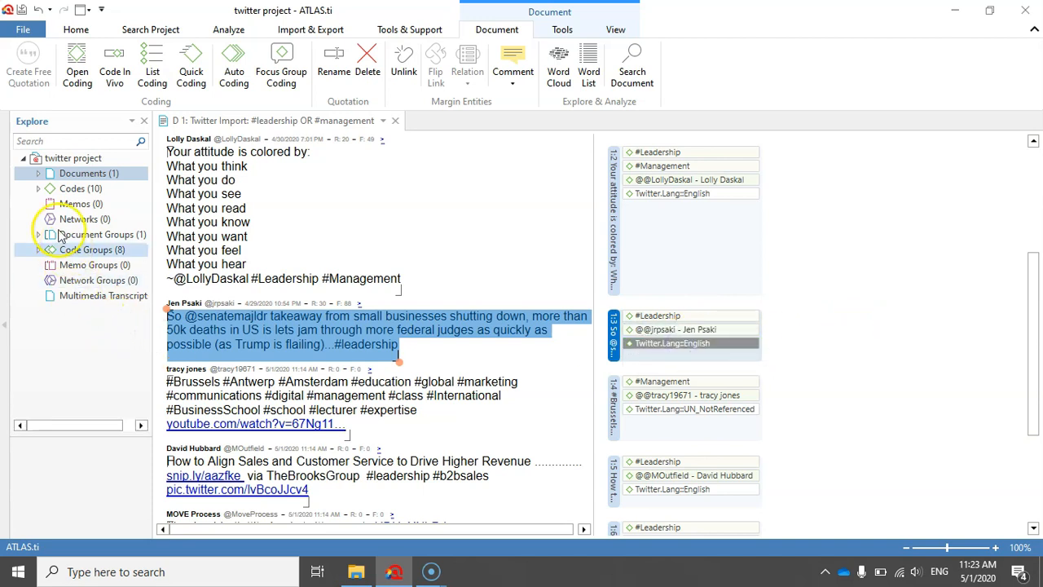
{"action": "left_click", "coordinate": [34, 202]}
{"action": "left_click", "coordinate": [37, 188]}
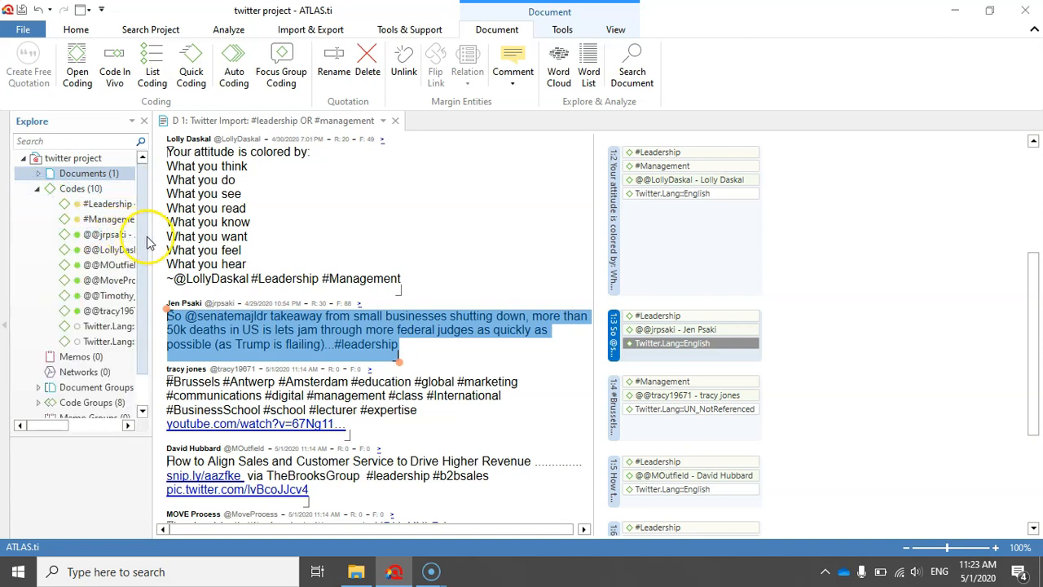
{"action": "left_click_drag", "start_coordinate": [145, 235], "coordinate": [331, 258]}
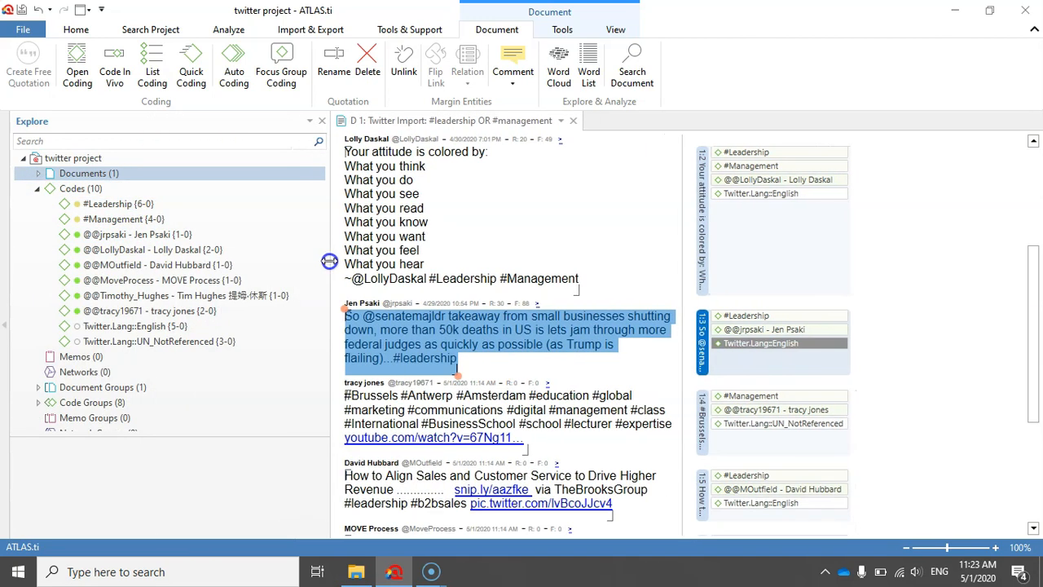
Examine the two hashtag codes, #Leadership and #Management, in the code list.
{"action": "left_click", "coordinate": [110, 210]}
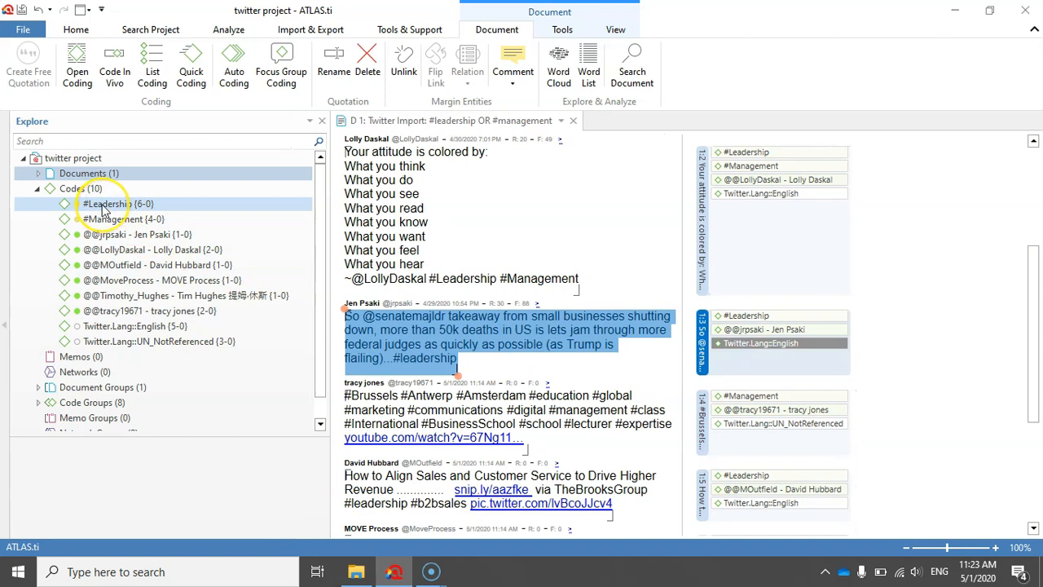
{"action": "left_click", "coordinate": [102, 209]}
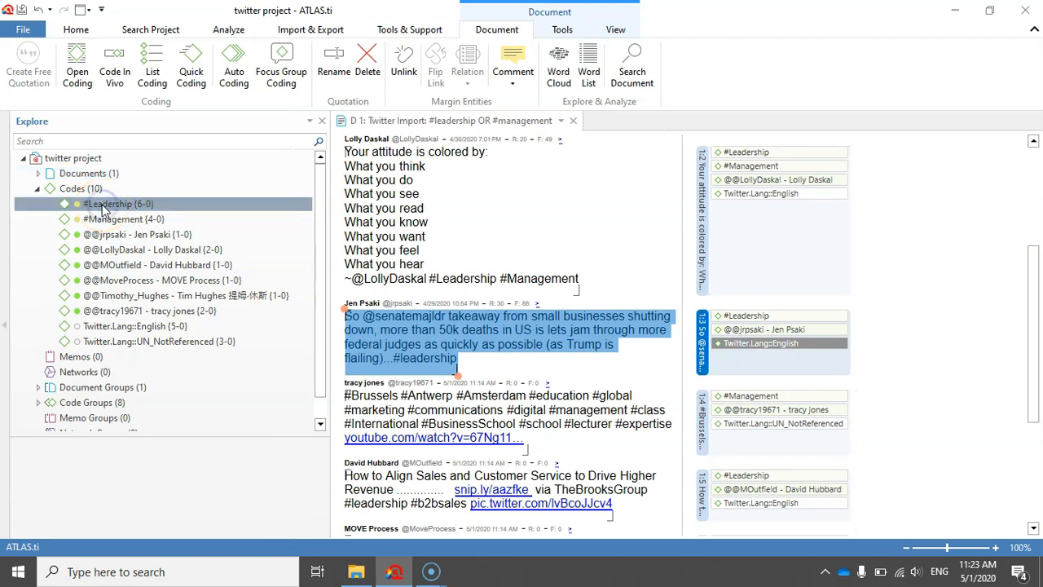
{"action": "left_click", "coordinate": [102, 210]}
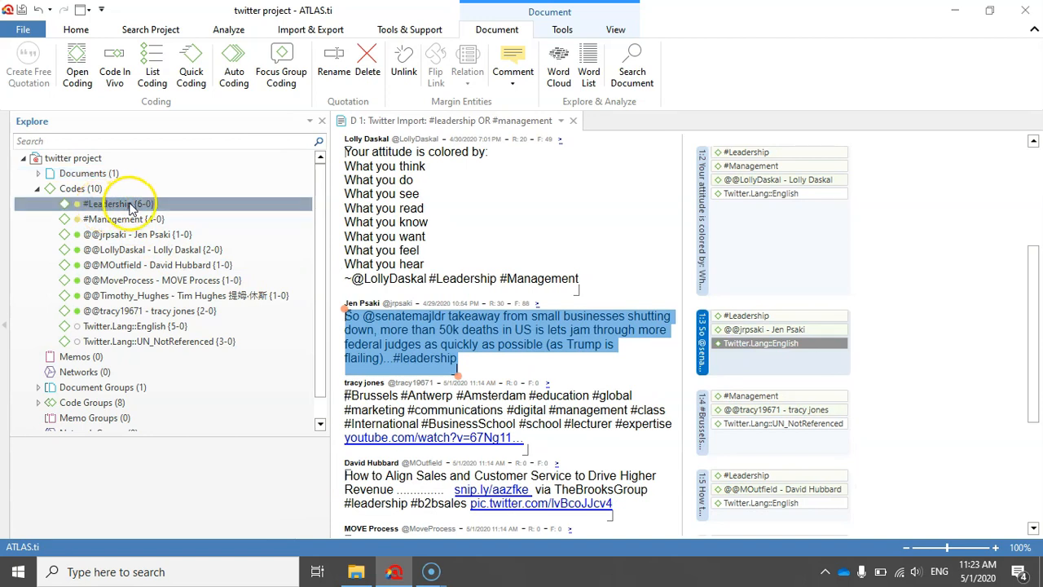
{"action": "left_click", "coordinate": [124, 220]}
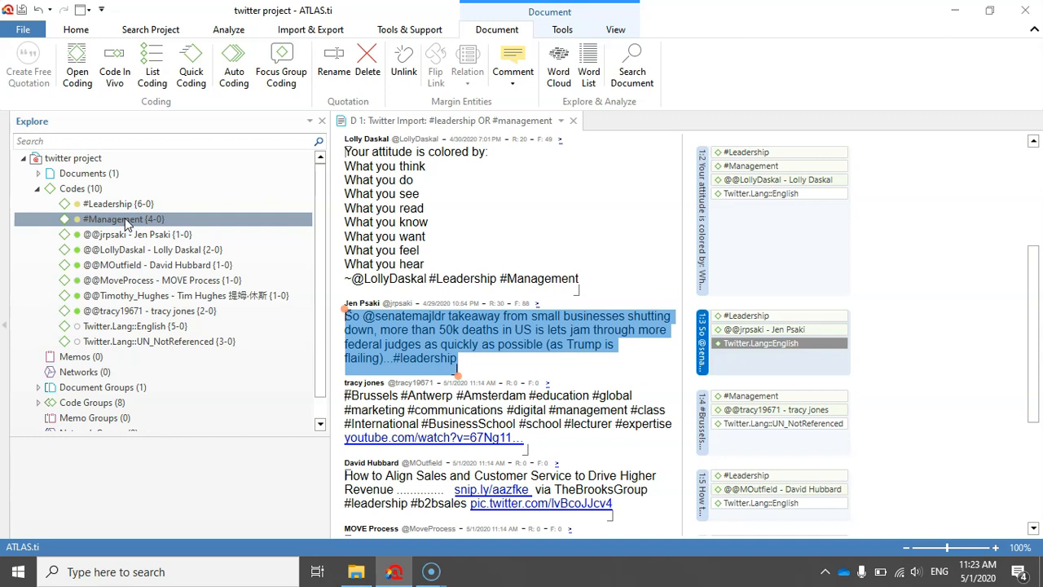
Go through the six codes created from the tweet authors and examine their names and frequencies.
{"action": "left_click", "coordinate": [101, 234]}
{"action": "left_click", "coordinate": [106, 251]}
{"action": "left_click", "coordinate": [102, 266]}
{"action": "left_click", "coordinate": [102, 281]}
{"action": "left_click", "coordinate": [99, 295]}
{"action": "left_click", "coordinate": [103, 312]}
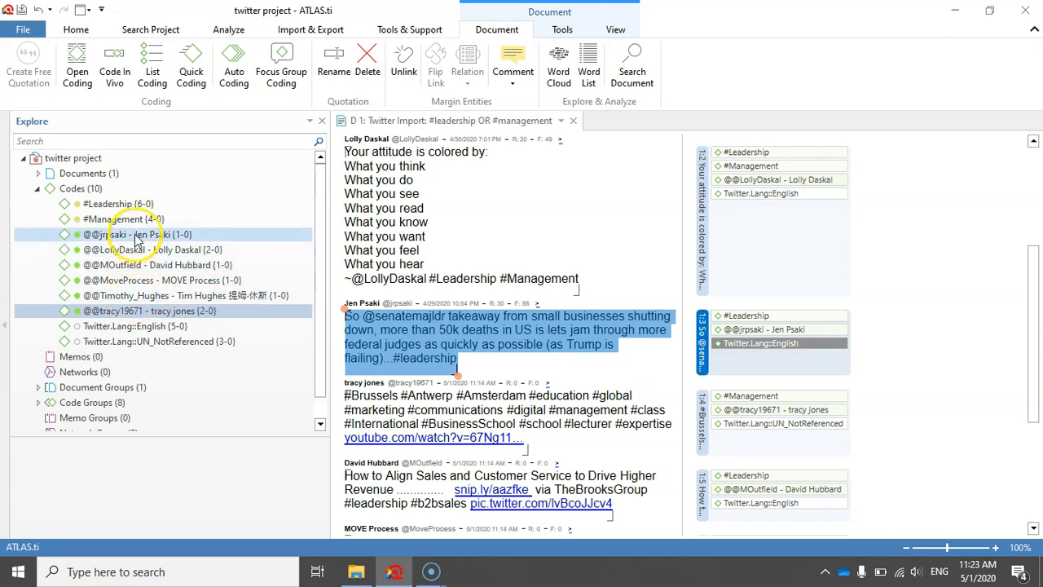
{"action": "left_click", "coordinate": [145, 235]}
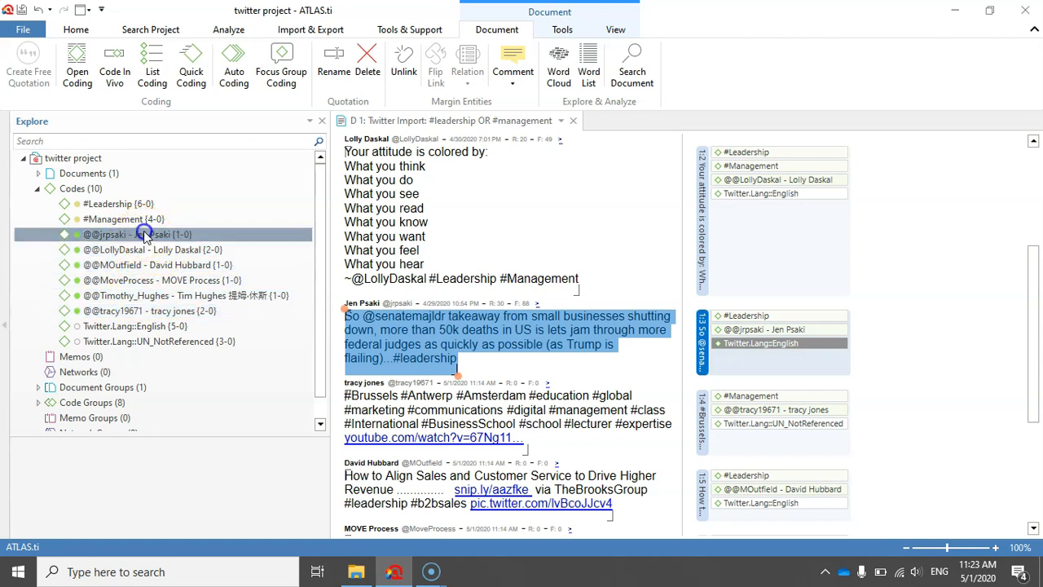
{"action": "left_click", "coordinate": [184, 249]}
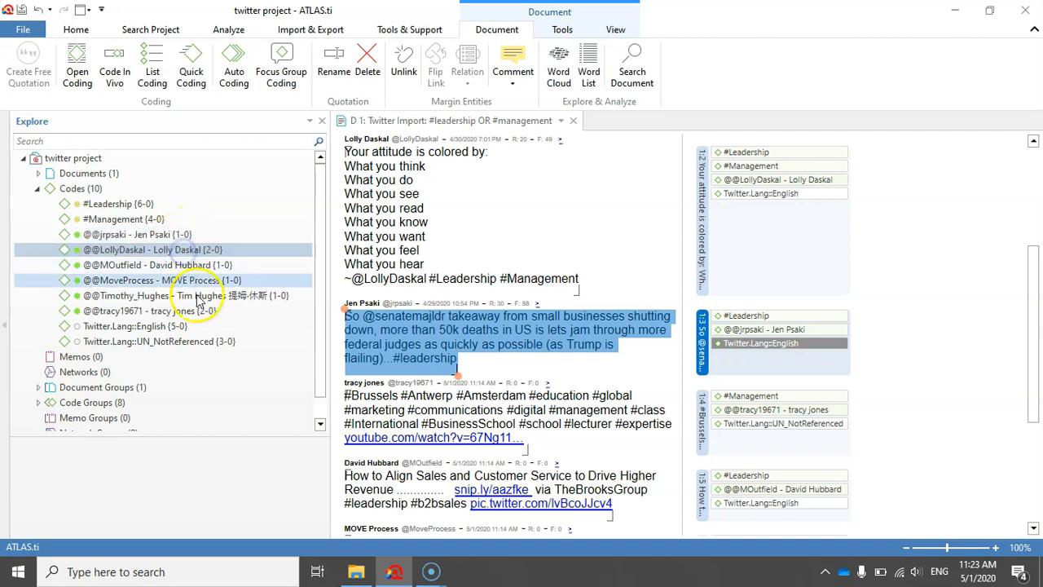
{"action": "left_click", "coordinate": [192, 267]}
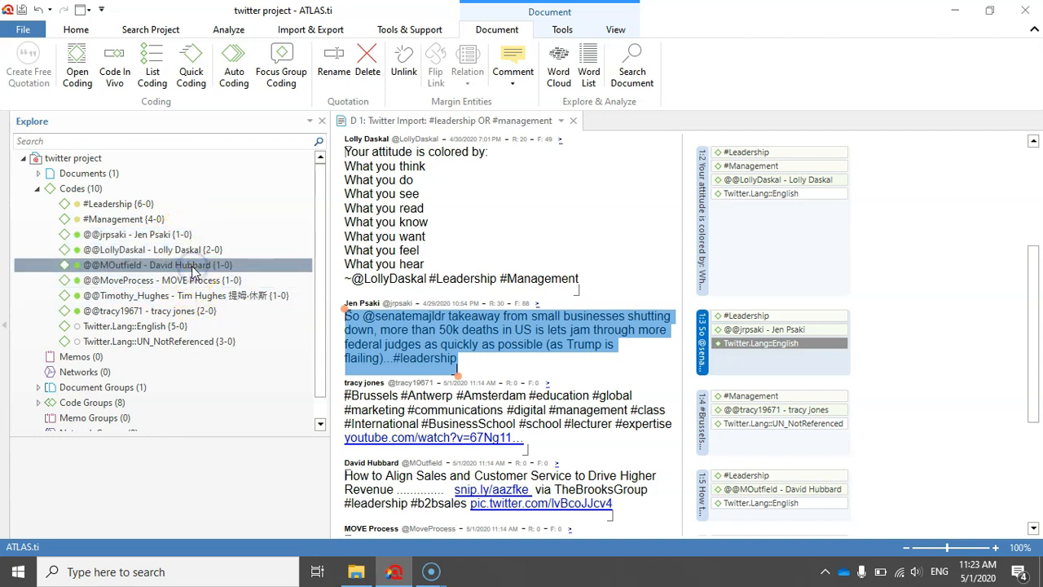
{"action": "left_click", "coordinate": [198, 280]}
{"action": "left_click", "coordinate": [184, 296]}
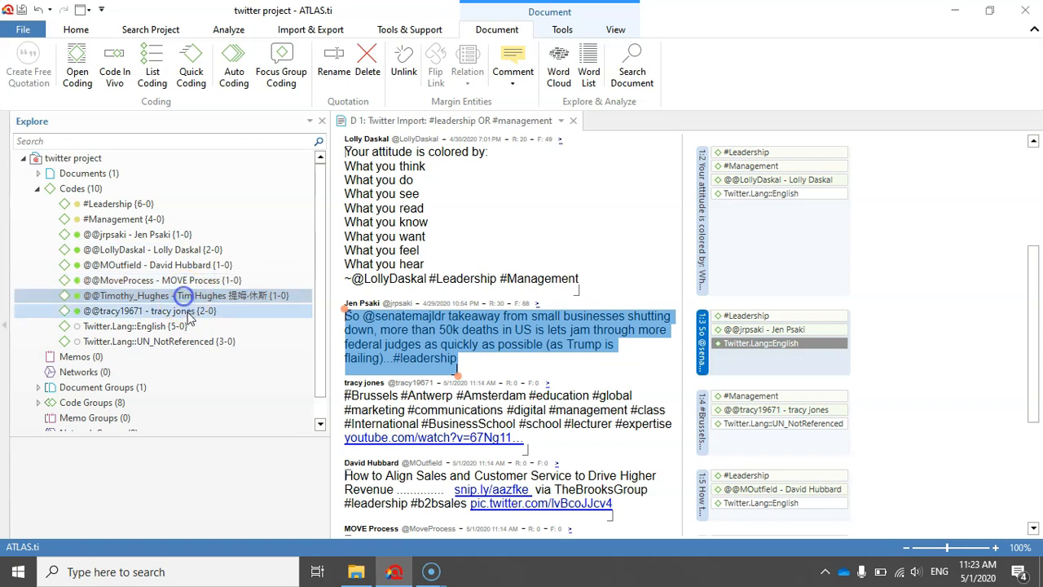
{"action": "left_click", "coordinate": [161, 315]}
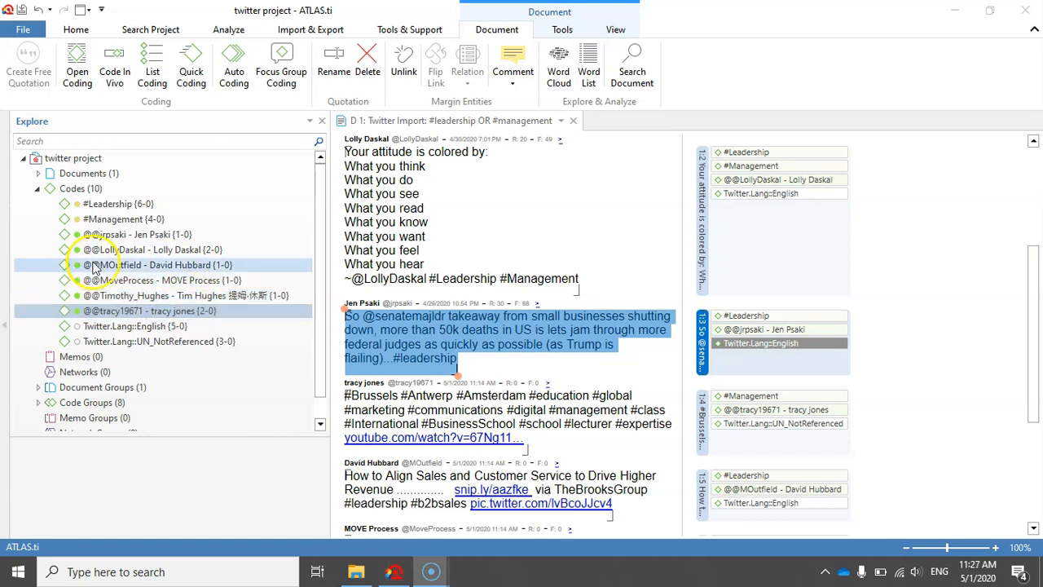
Examine the two language codes, Twitter.Lang::English and Twitter.Lang::UN_NotReferenced.
{"action": "left_click", "coordinate": [105, 326]}
{"action": "left_click", "coordinate": [105, 326]}
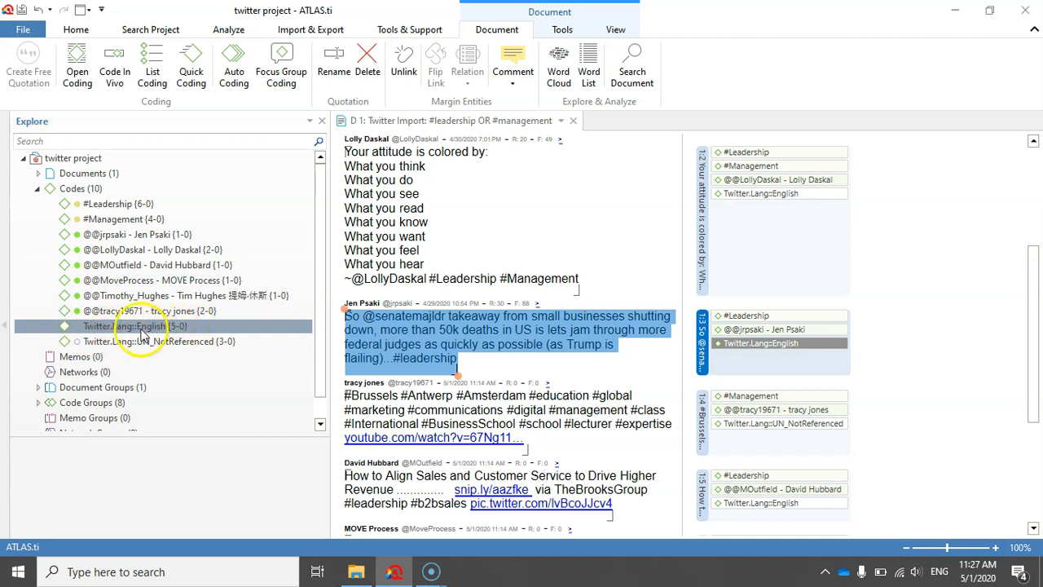
{"action": "left_click", "coordinate": [172, 343], "text": "ctrl"}
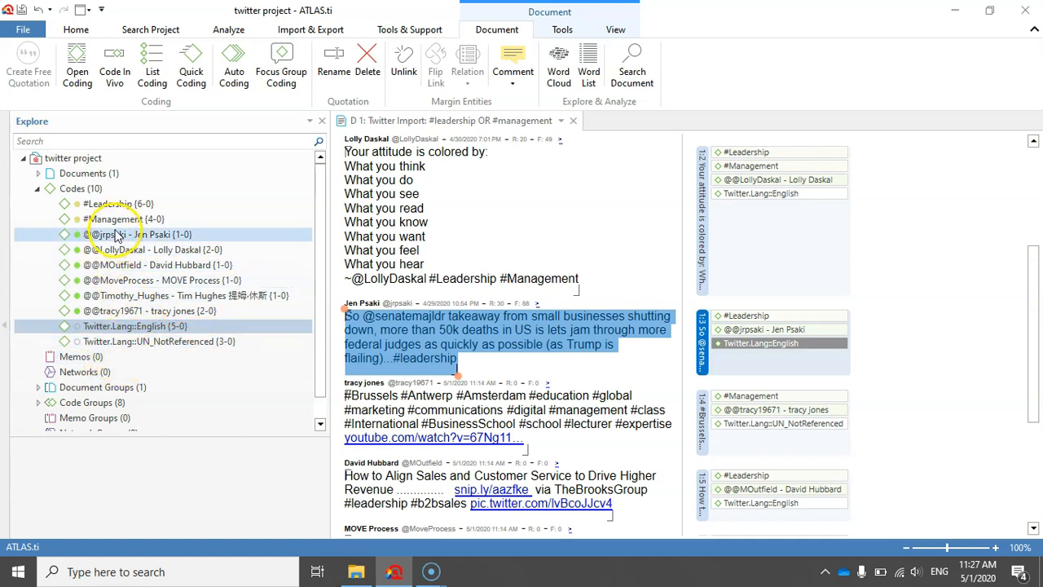
Check which editing options, such as renaming and deleting, are available for the first tweet-author code.
{"action": "right_click", "coordinate": [122, 236]}
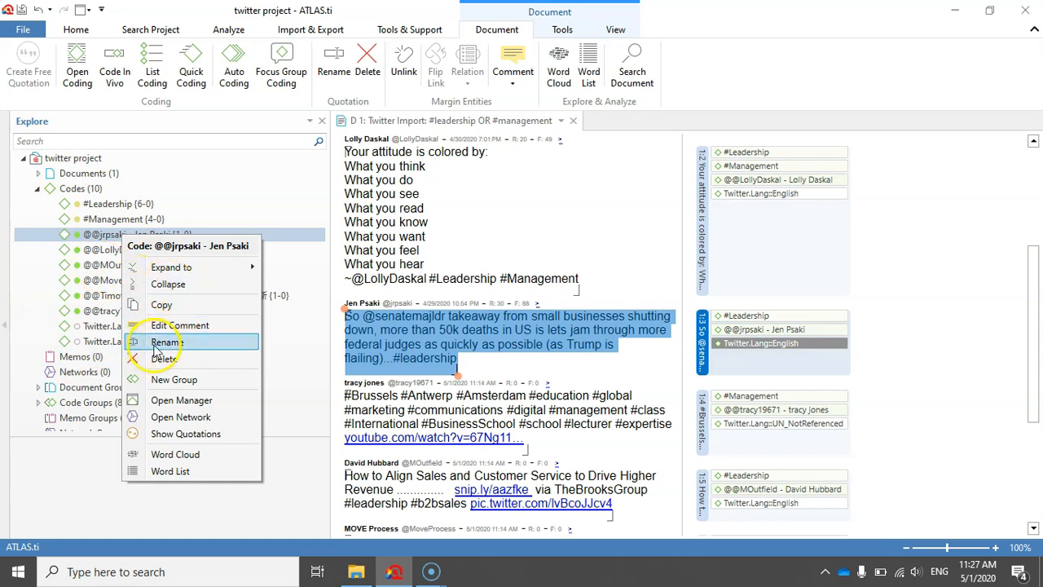
{"action": "left_click", "coordinate": [29, 295]}
Expand the project's code groups and bring the full list of Twitter groups into view.
{"action": "scroll", "coordinate": [204, 299], "scroll_direction": "down", "scroll_amount": 1}
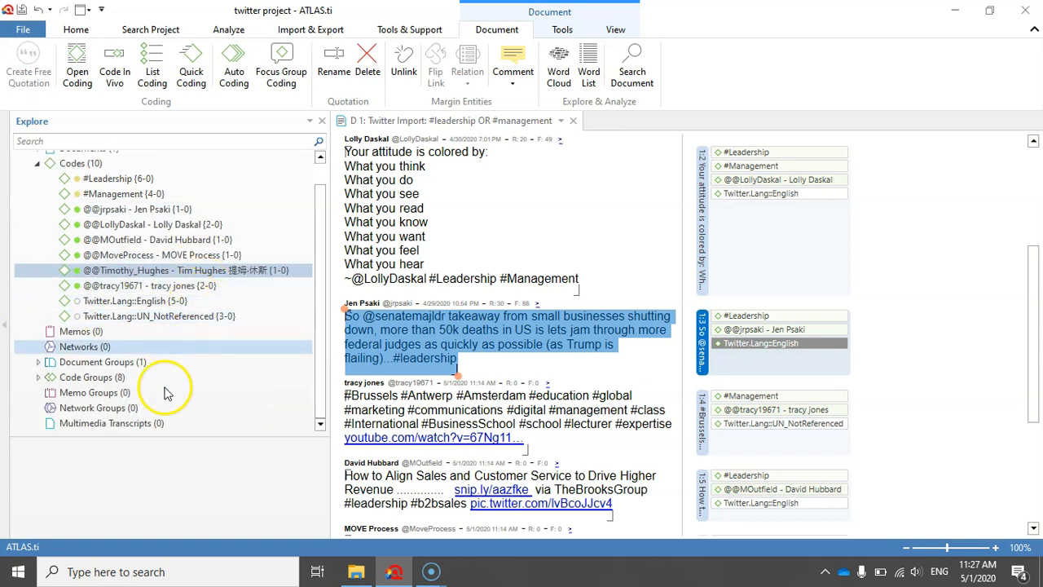
{"action": "left_click", "coordinate": [37, 378]}
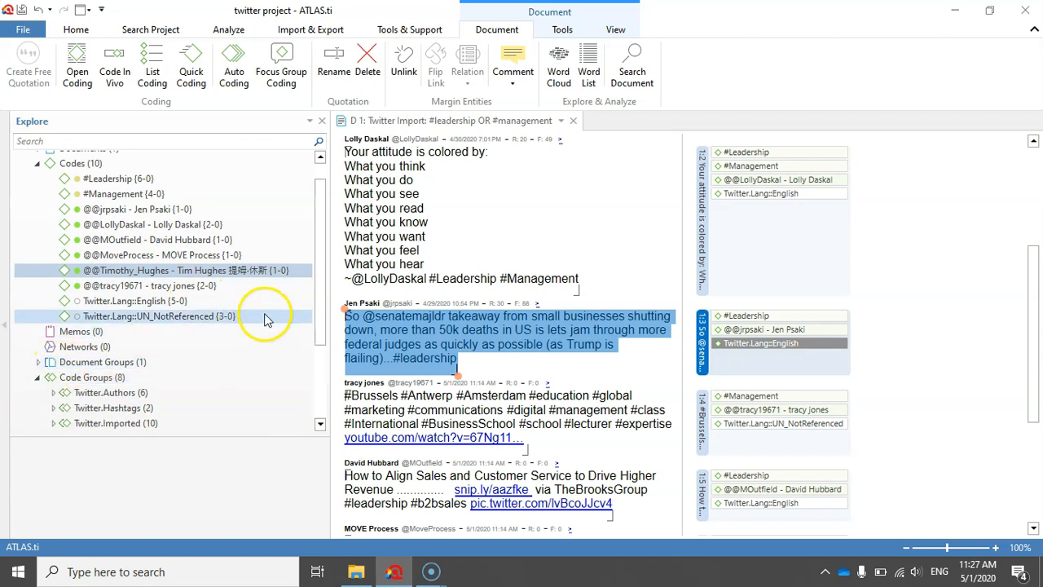
{"action": "left_click_drag", "start_coordinate": [315, 269], "coordinate": [297, 371]}
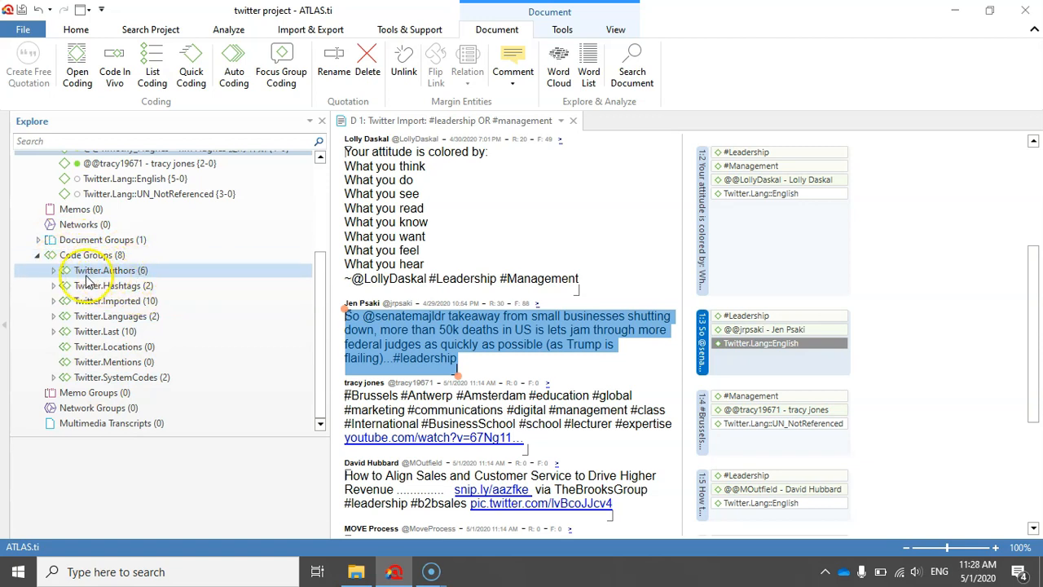
Examine the codes inside the Twitter.Authors and Twitter.Hashtags groups, collapsing each group after viewing it.
{"action": "left_click", "coordinate": [53, 271]}
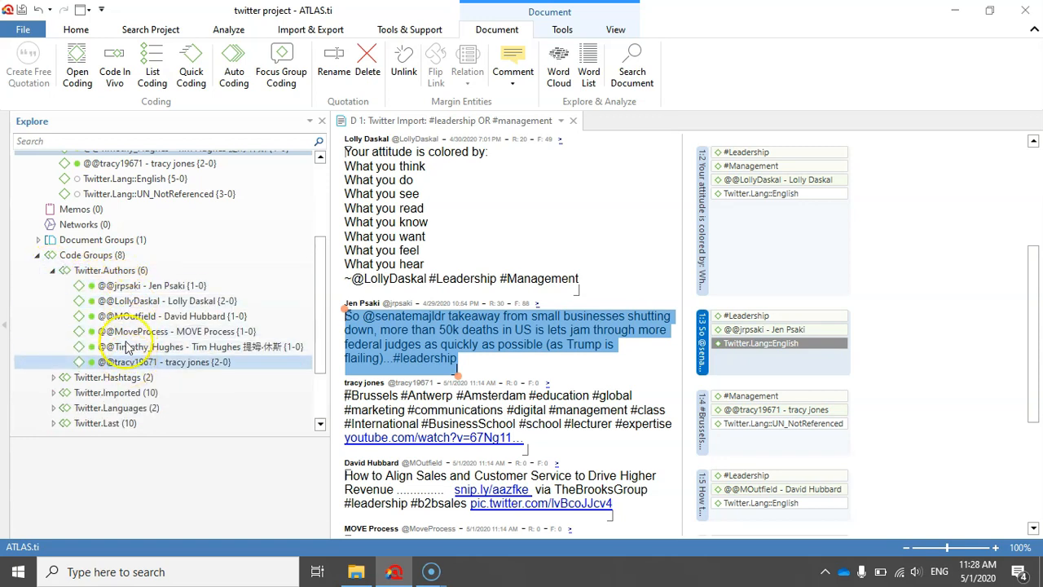
{"action": "left_click", "coordinate": [53, 271]}
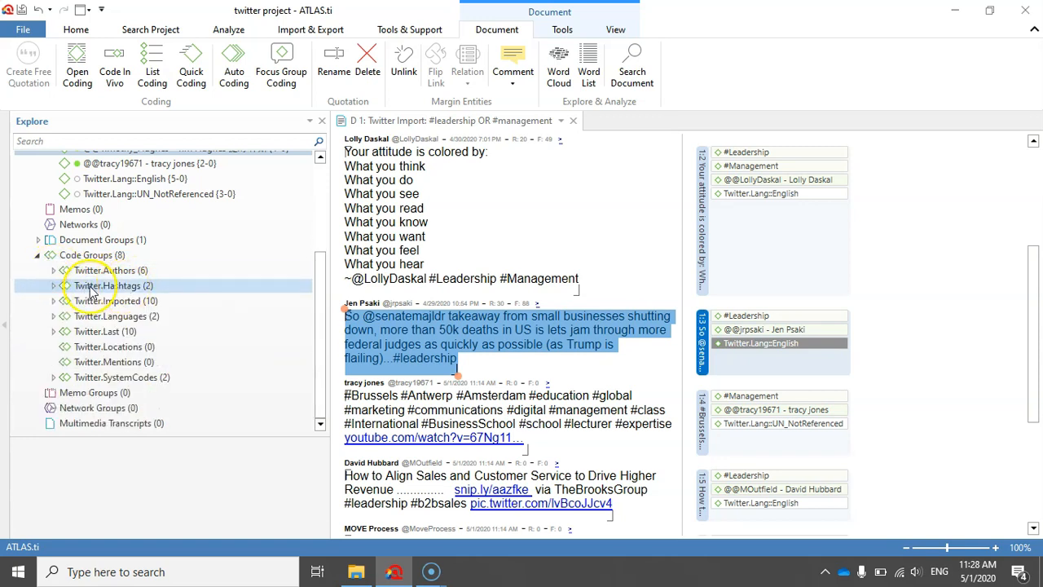
{"action": "left_click", "coordinate": [53, 286]}
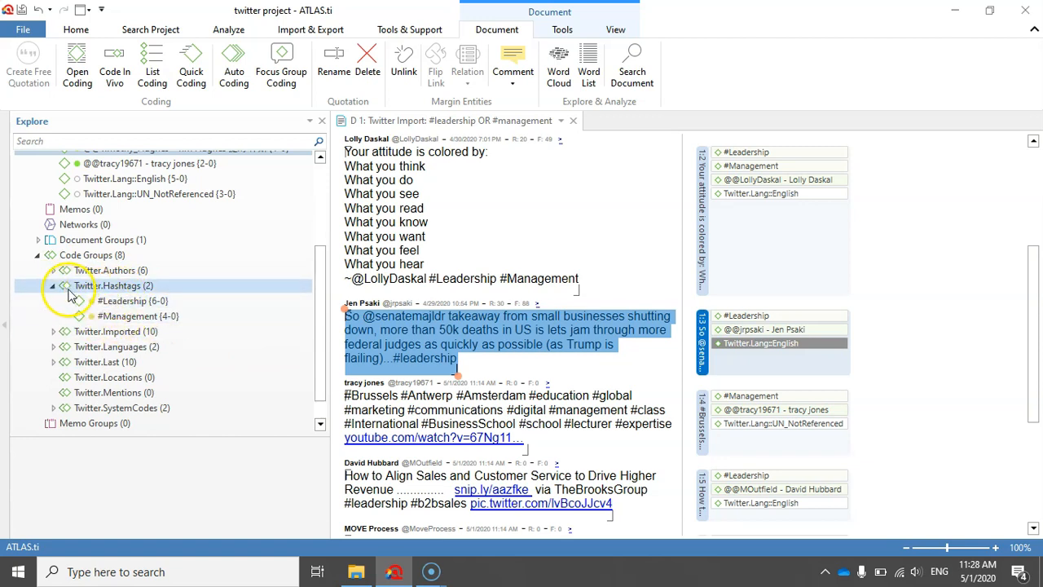
{"action": "left_click", "coordinate": [53, 285]}
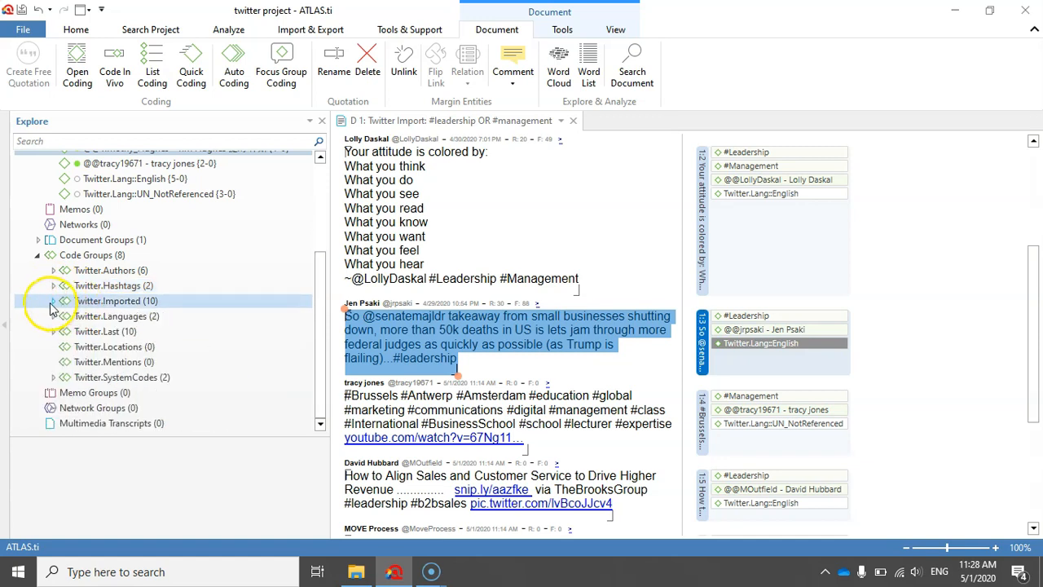
Go through all the codes contained in the Twitter.Imported code group and collapse the group again.
{"action": "left_click", "coordinate": [54, 301]}
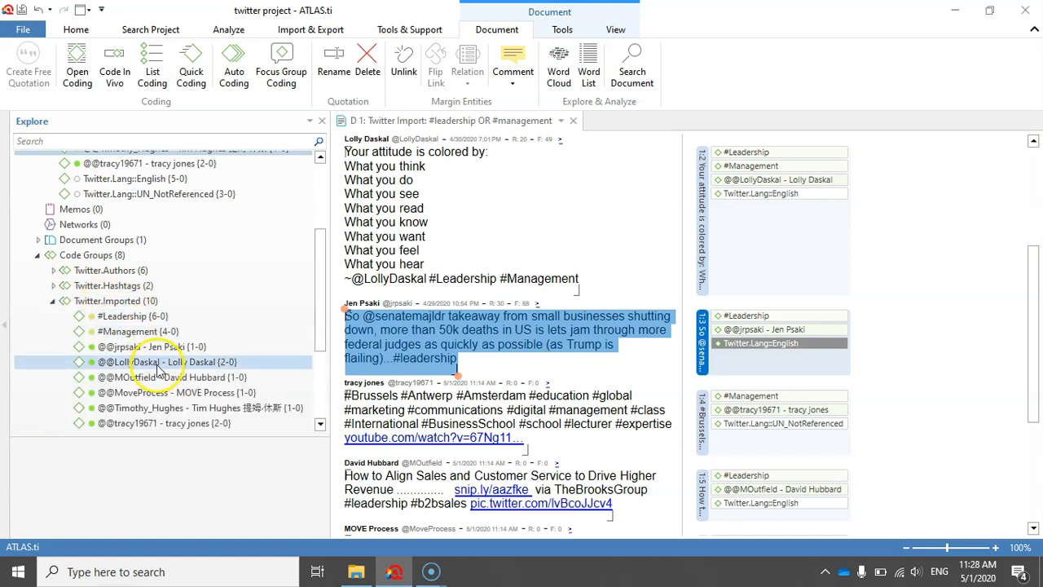
{"action": "scroll", "coordinate": [168, 379], "scroll_direction": "down", "scroll_amount": 2}
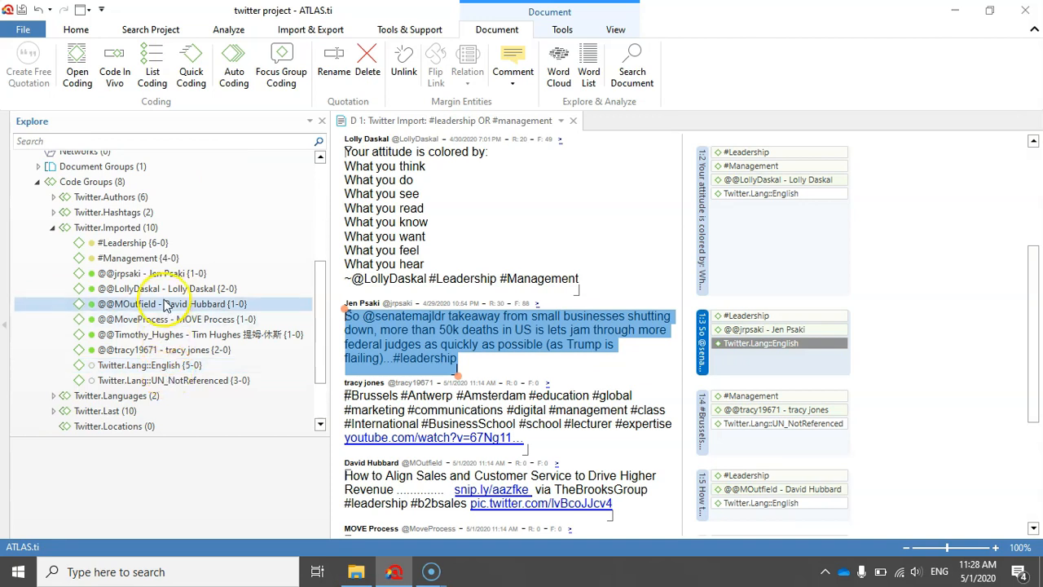
{"action": "left_click", "coordinate": [53, 227]}
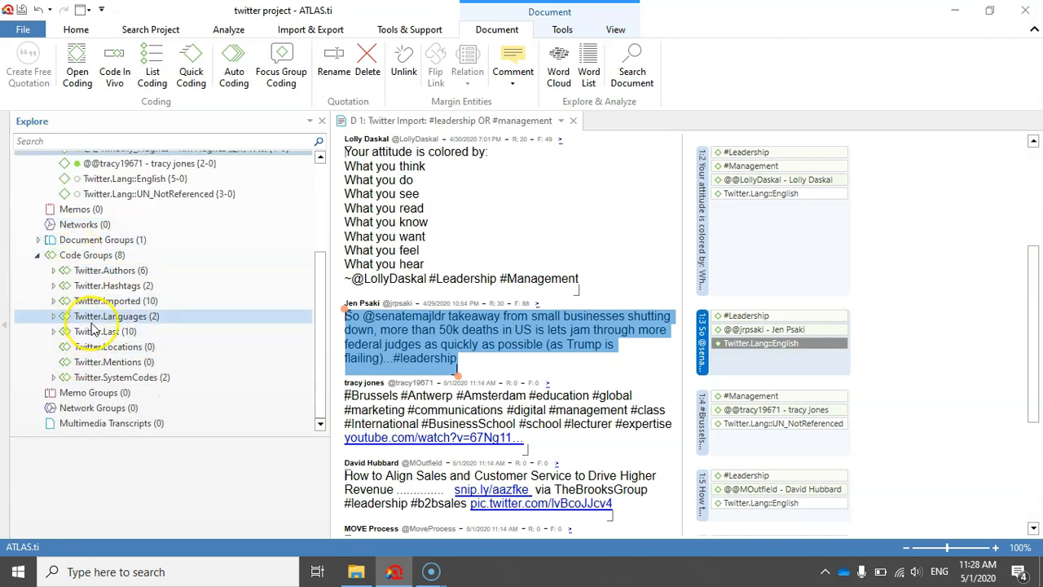
Examine the Twitter.Languages, Twitter.Locations and Twitter.Mentions code groups.
{"action": "left_click", "coordinate": [52, 317]}
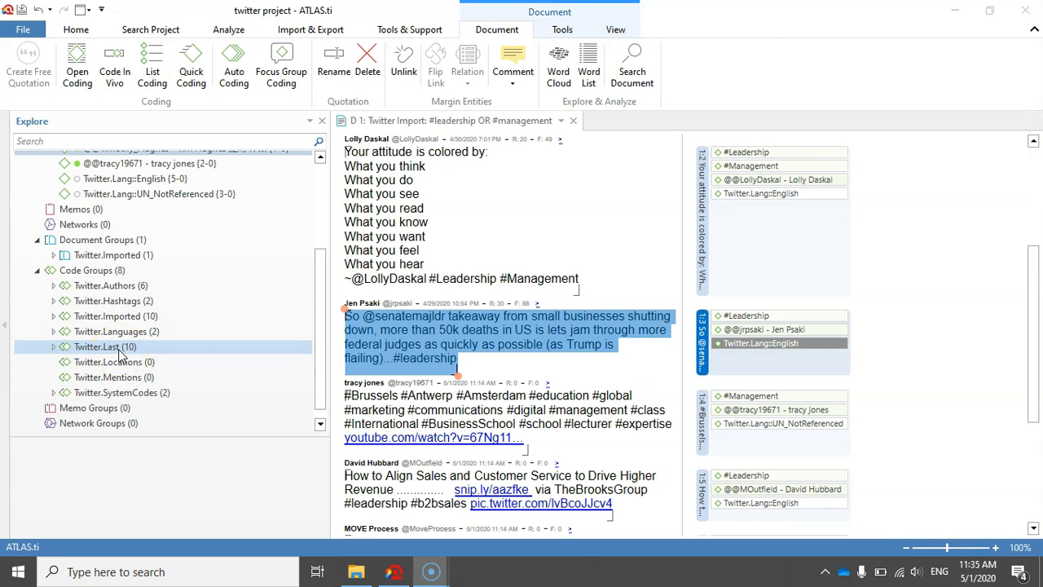
{"action": "left_click", "coordinate": [160, 366]}
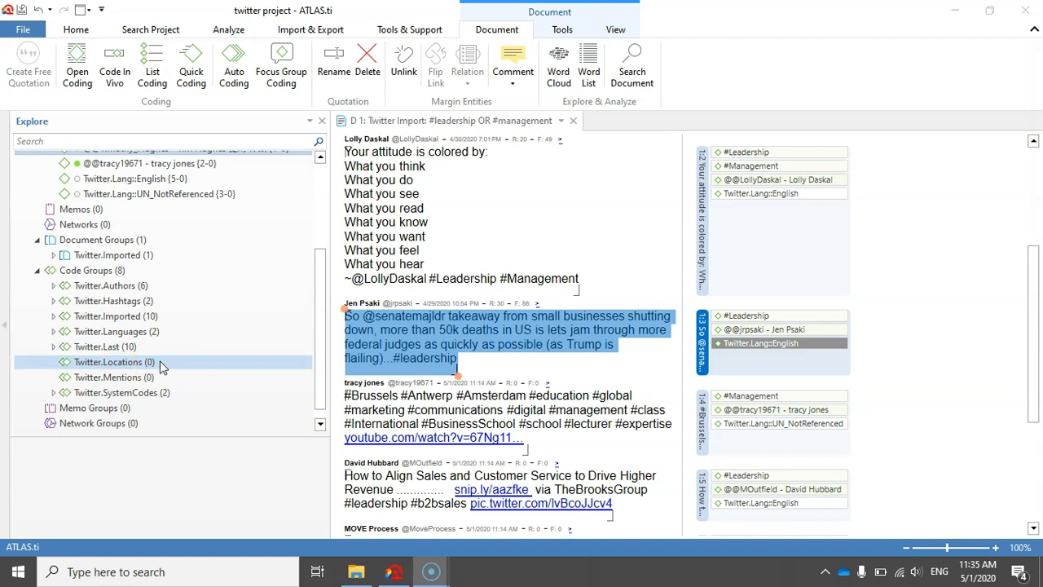
{"action": "left_click", "coordinate": [154, 378]}
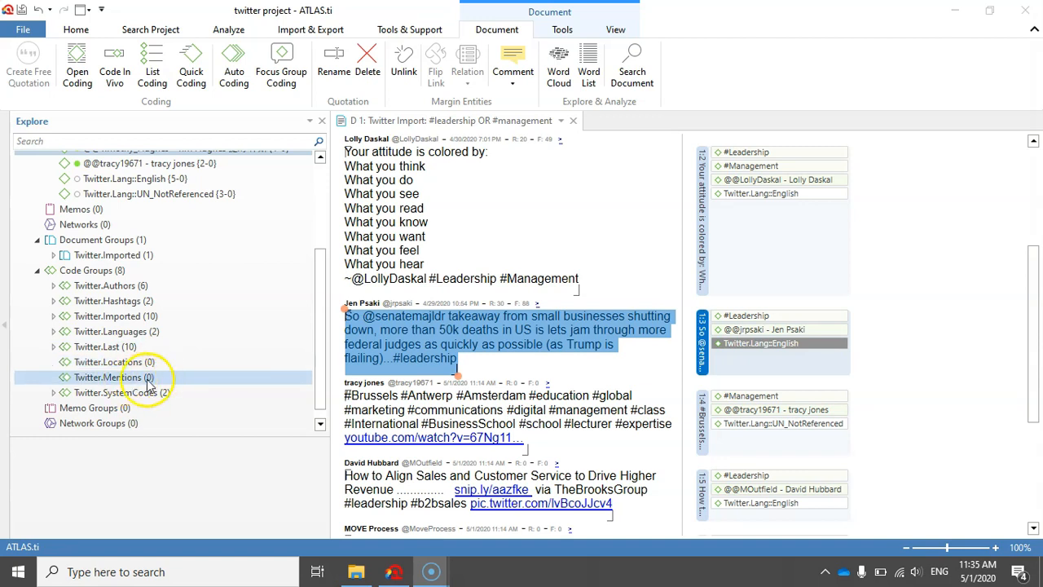
Expand the Twitter.SystemCodes group, examine its two language codes, and collapse the group again.
{"action": "left_click", "coordinate": [134, 396]}
{"action": "left_click", "coordinate": [53, 394]}
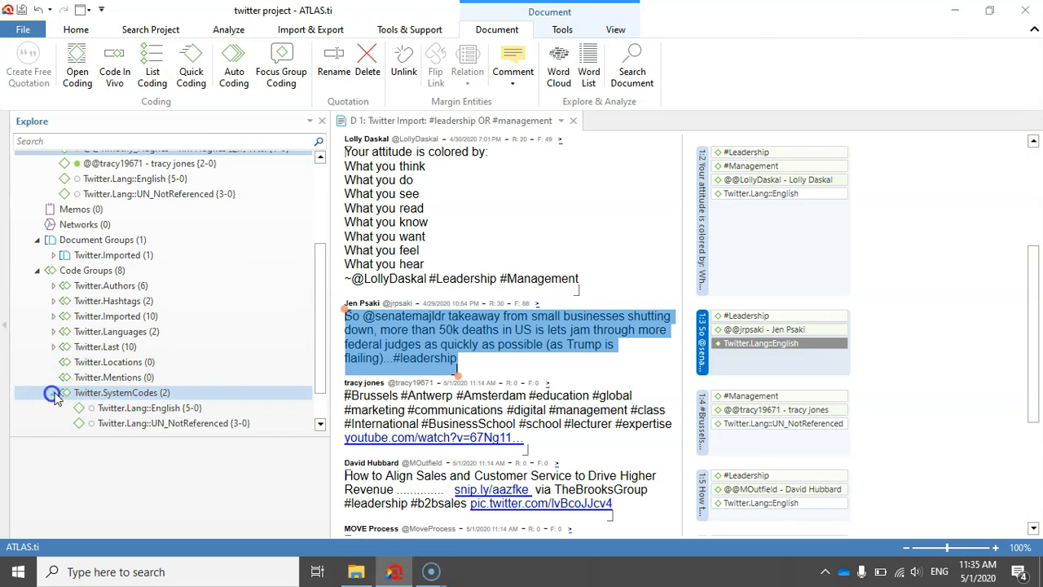
{"action": "scroll", "coordinate": [174, 407], "scroll_direction": "down", "scroll_amount": 1}
{"action": "left_click", "coordinate": [152, 364]}
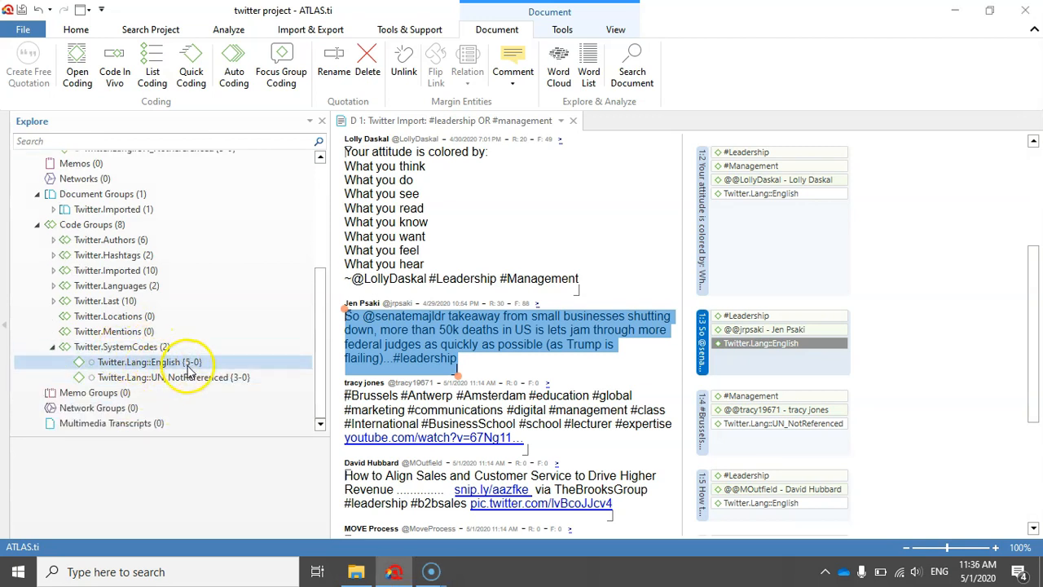
{"action": "left_click", "coordinate": [176, 378]}
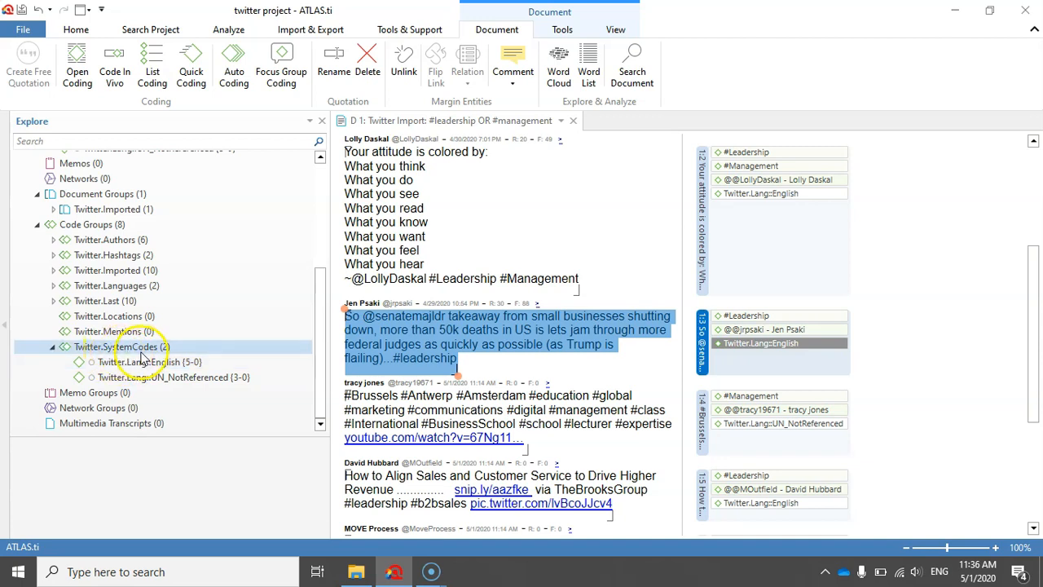
{"action": "left_click", "coordinate": [52, 347]}
{"action": "left_click", "coordinate": [121, 378]}
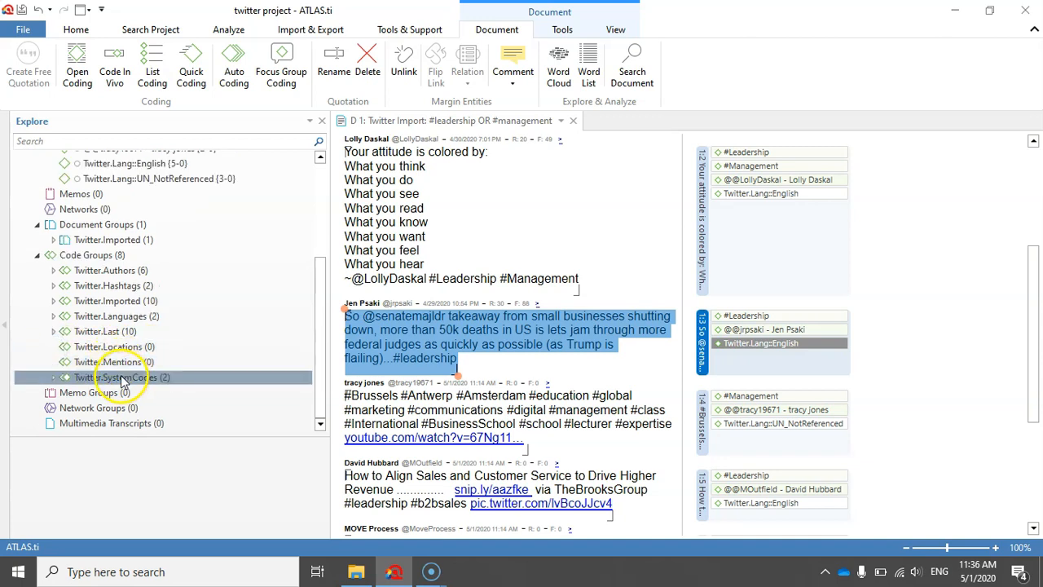
Examine the imported tweet document and its quotations in the Twitter.Imported document group, and collapse that group again.
{"action": "left_click", "coordinate": [37, 225]}
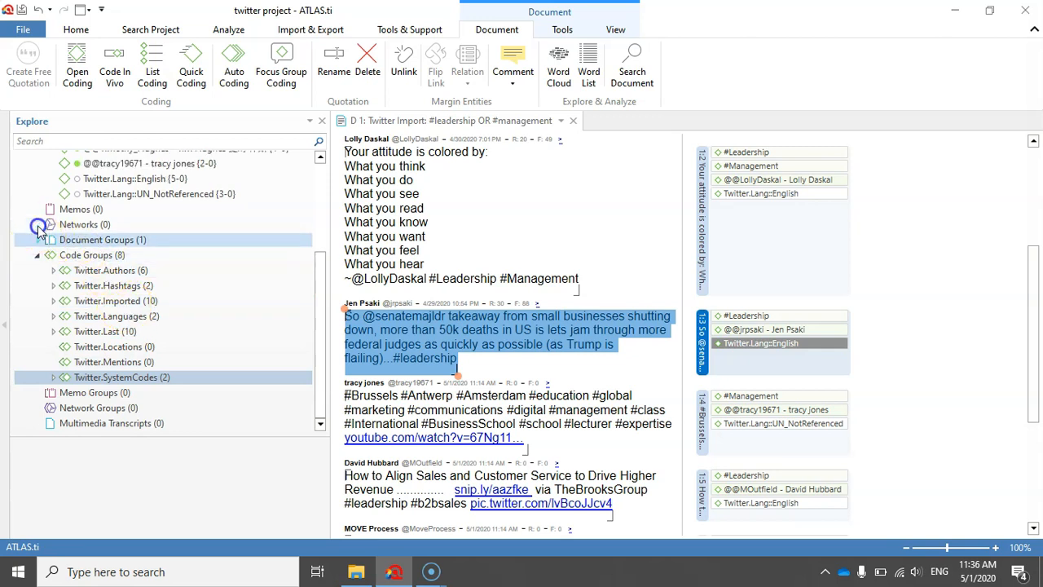
{"action": "left_click", "coordinate": [37, 240]}
{"action": "left_click", "coordinate": [90, 255]}
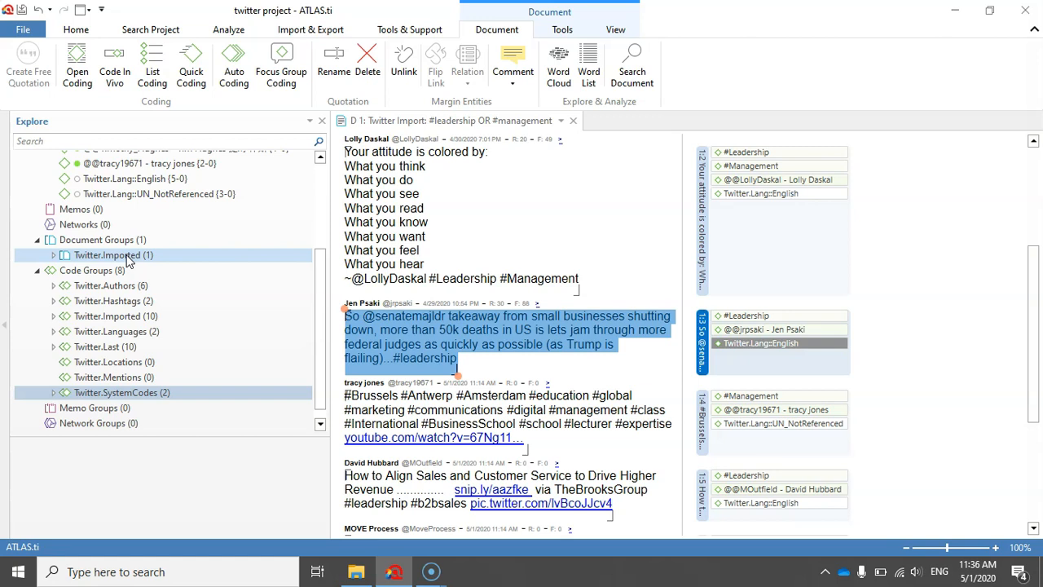
{"action": "double_click", "coordinate": [93, 255]}
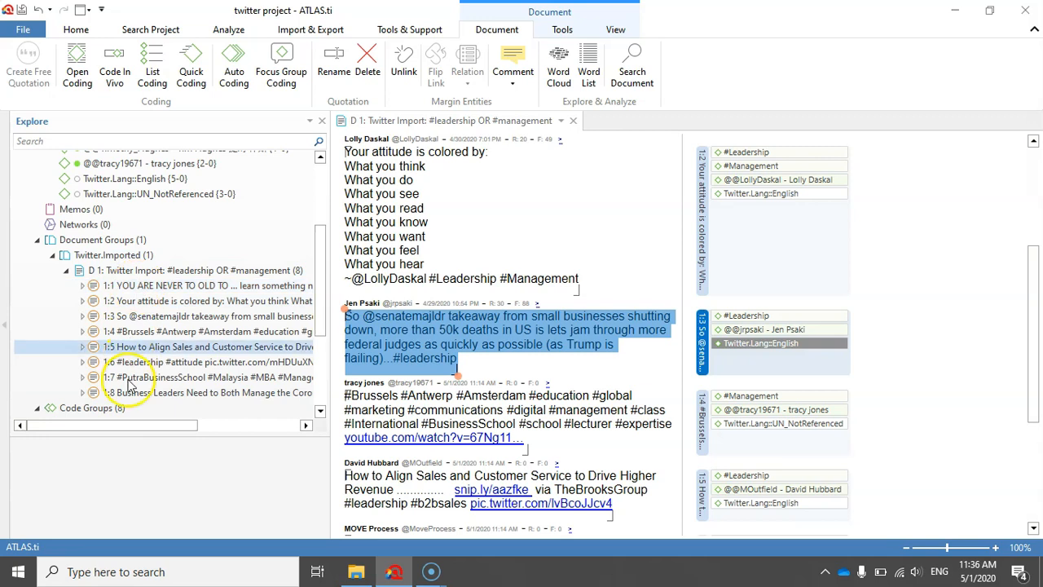
{"action": "left_click", "coordinate": [65, 272]}
{"action": "double_click", "coordinate": [90, 407]}
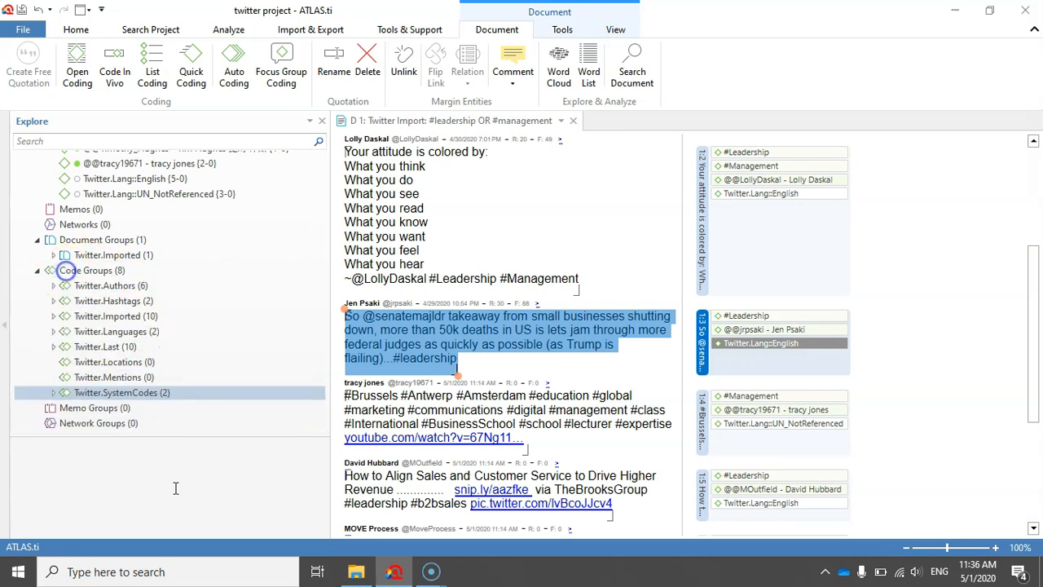